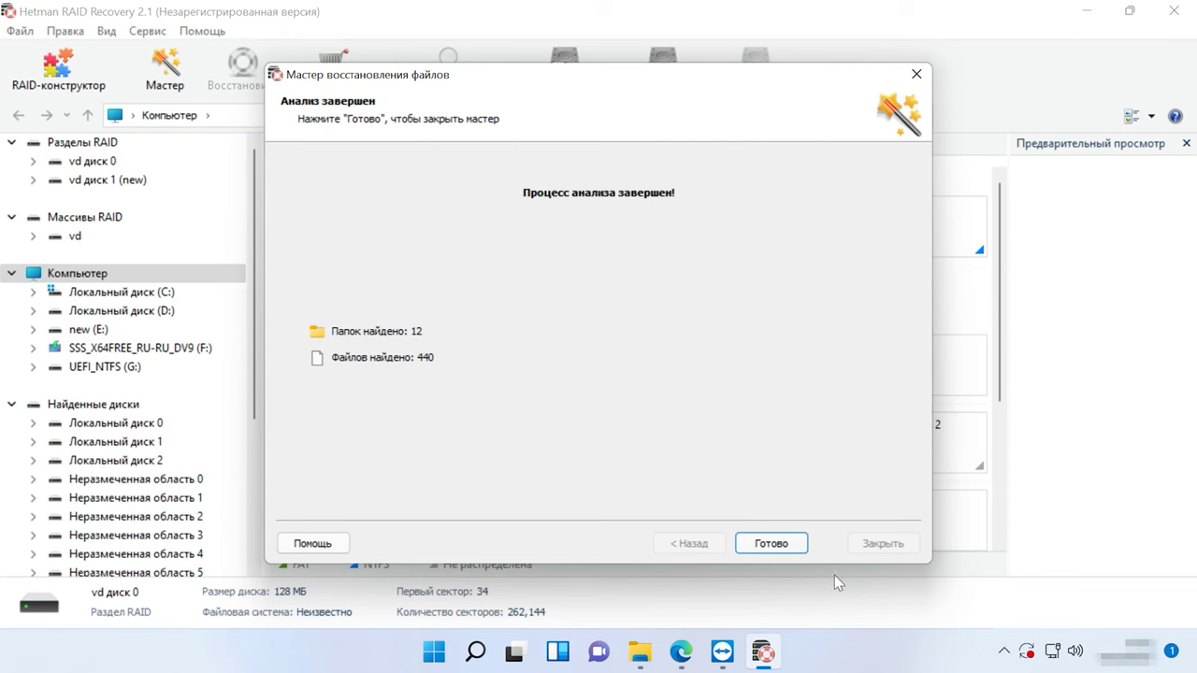
# Close the finished analysis to view the contents of vd диск 1 (new), and choose full analysis for that partition in the recovery wizard.
pyautogui.click(793, 550)
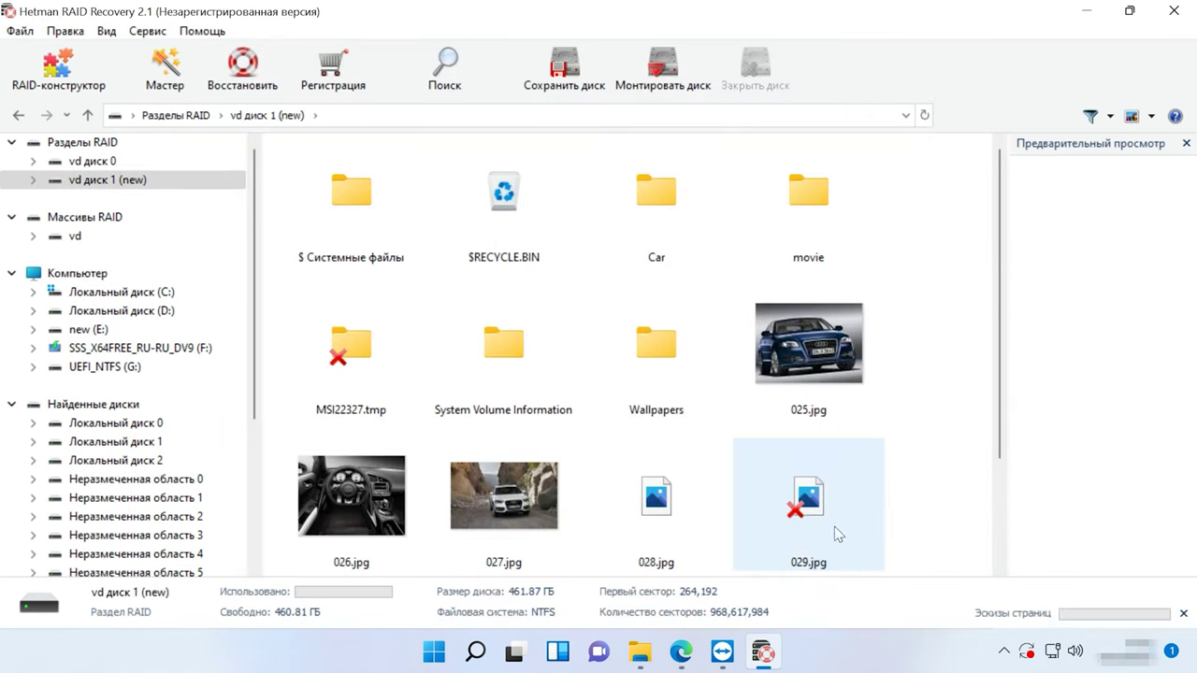
pyautogui.scroll(-1, 896, 511)
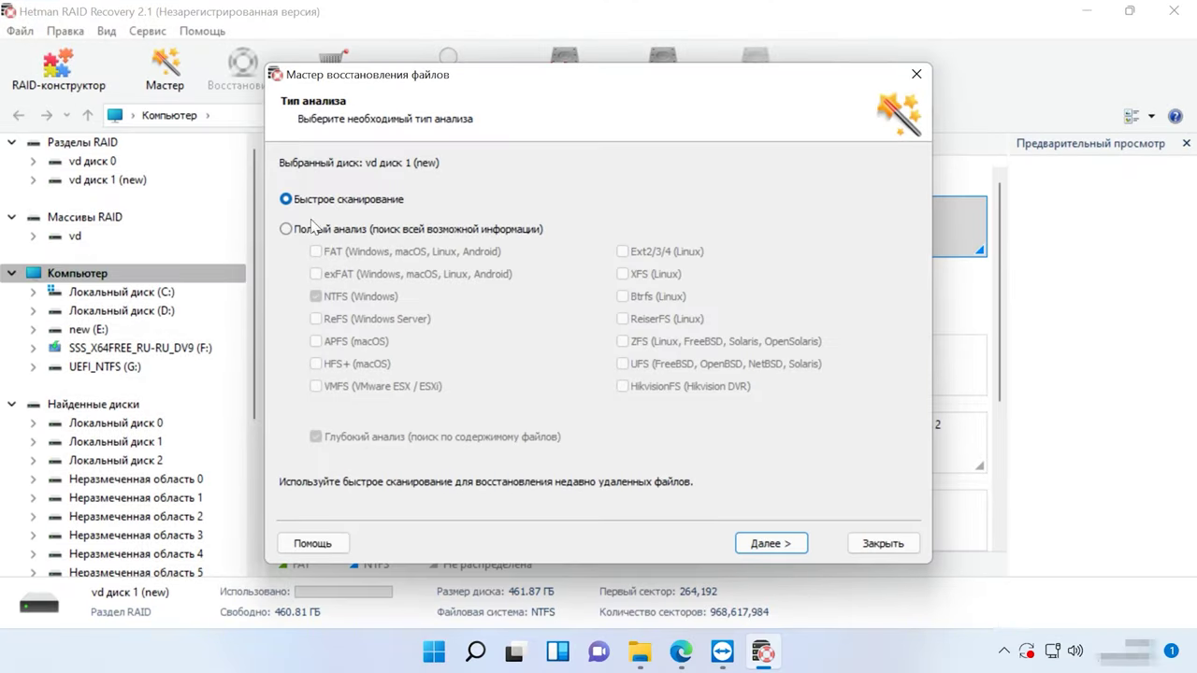
pyautogui.click(288, 229)
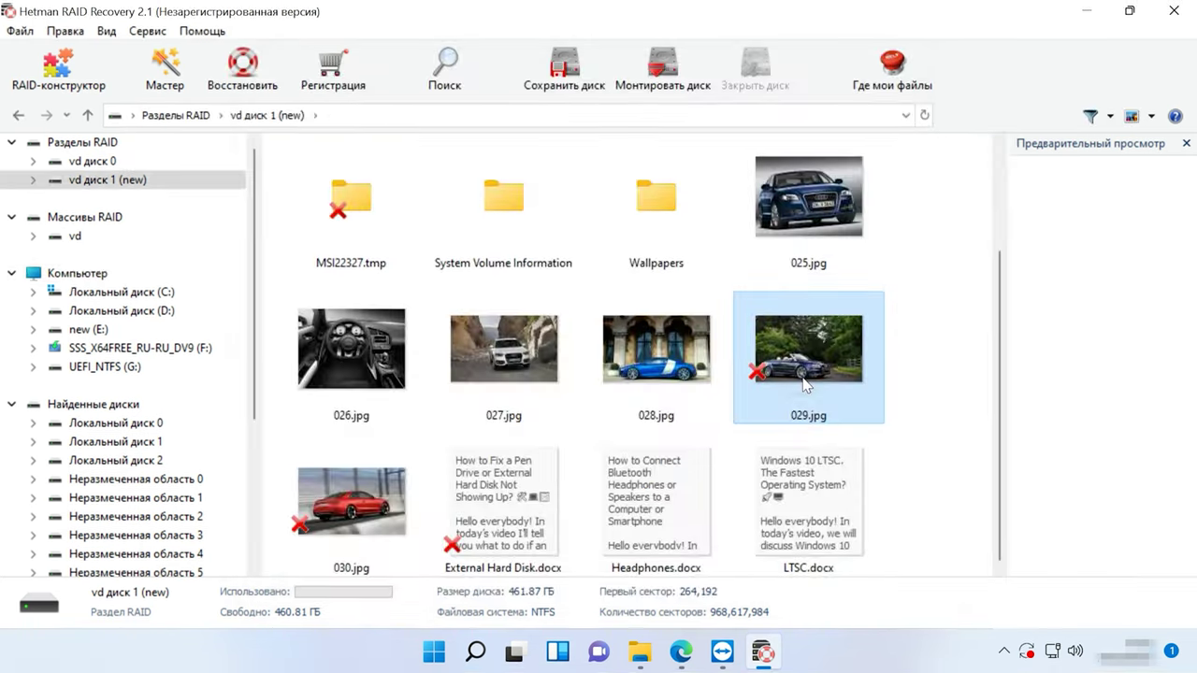
# Preview the deleted files 029.jpg, 030.jpg and External Hard Disk.docx in vd диск 1 (new).
pyautogui.click(800, 379)
pyautogui.click(383, 507)
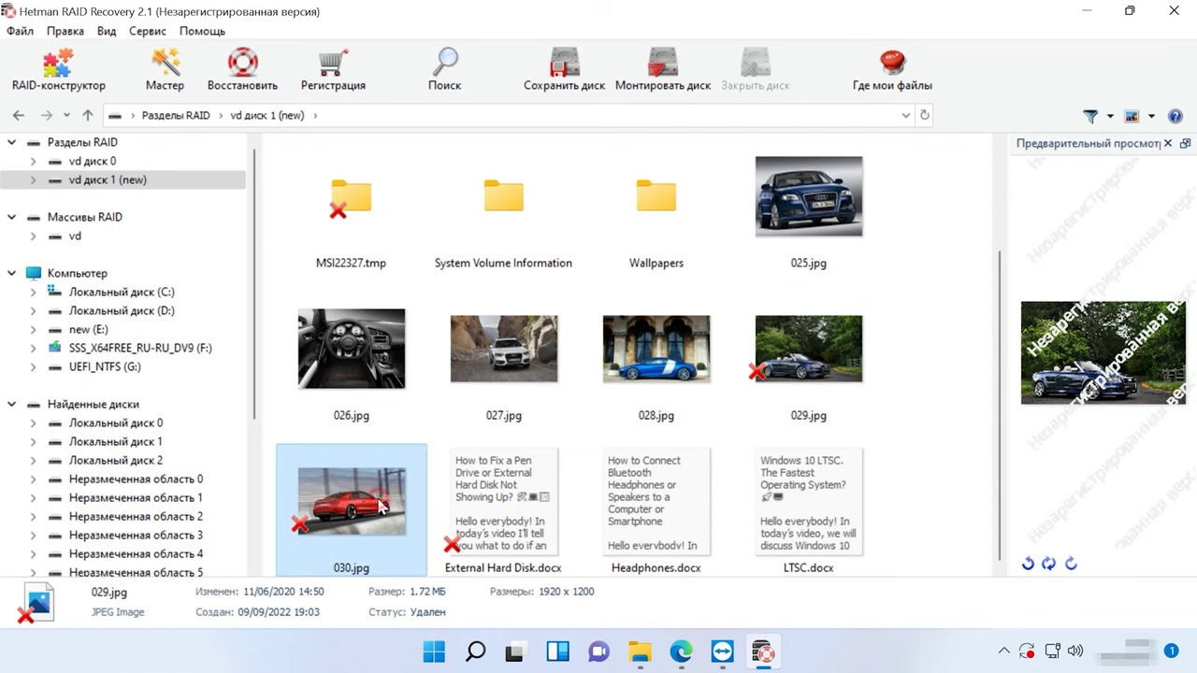
pyautogui.click(479, 502)
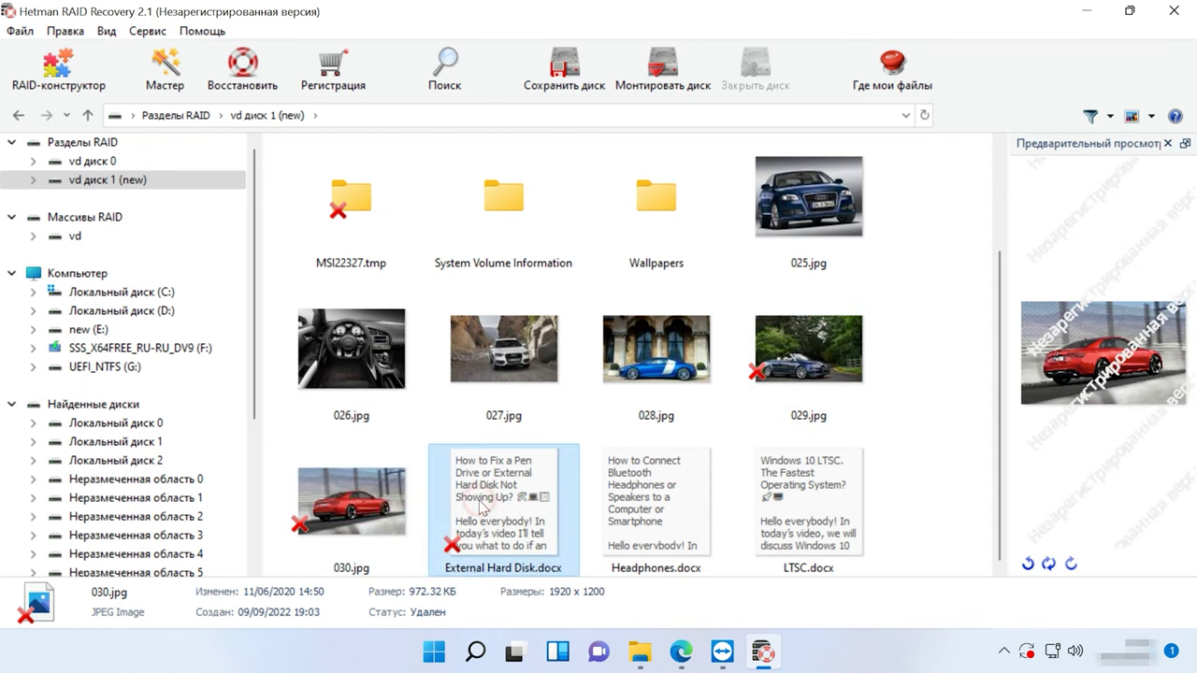
pyautogui.scroll(2, 884, 513)
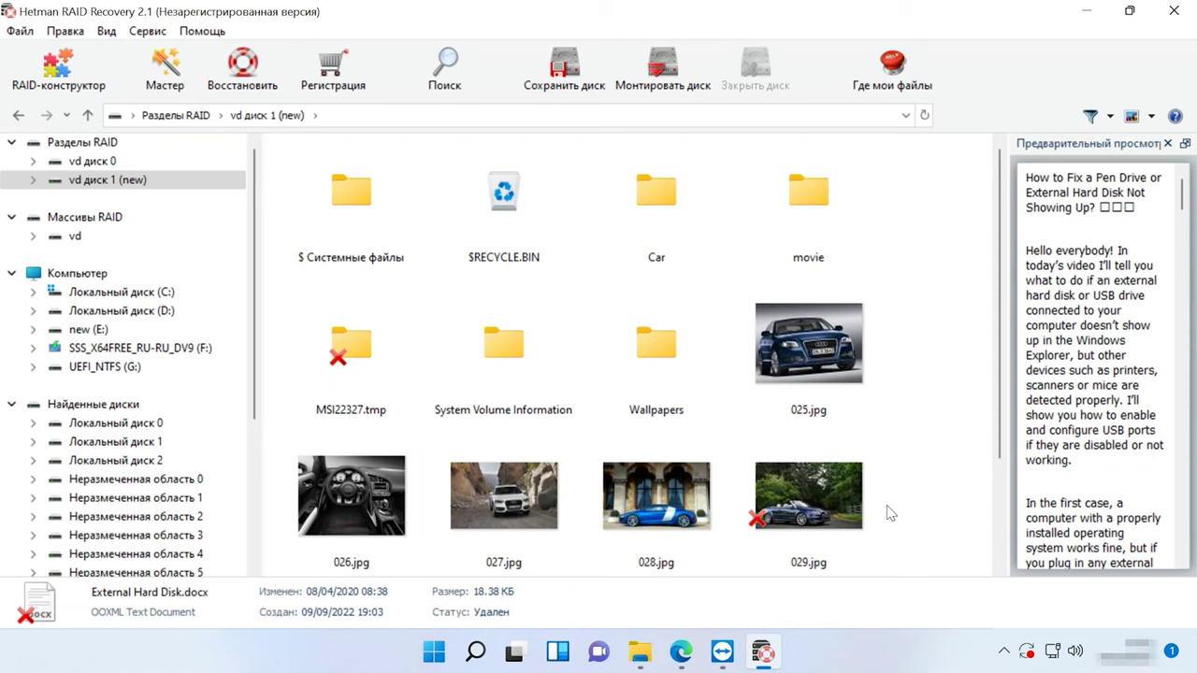
# Look through the deleted MSI22327.tmp folder and return to the root of vd диск 1 (new).
pyautogui.doubleClick(351, 385)
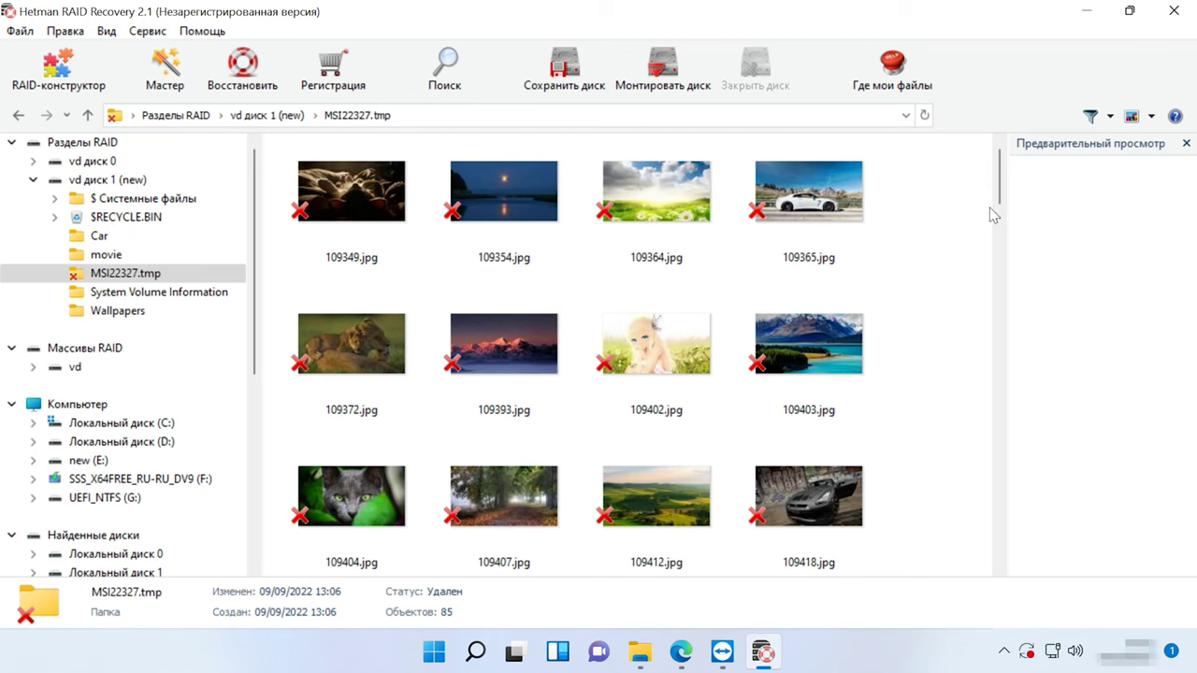
pyautogui.moveTo(1004, 193); pyautogui.dragTo(991, 124)
pyautogui.click(87, 115)
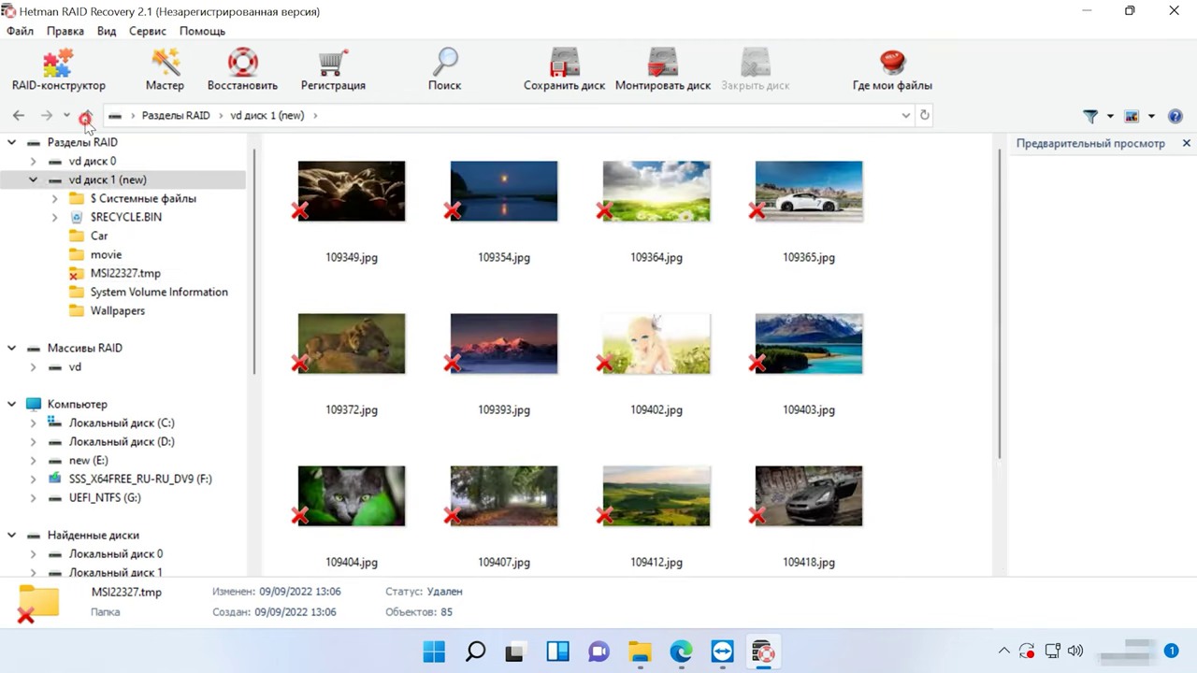
# Open the Wallpapers folder, preview the deleted images (8).jpg and (7).jpg, and return to the partition root.
pyautogui.doubleClick(620, 369)
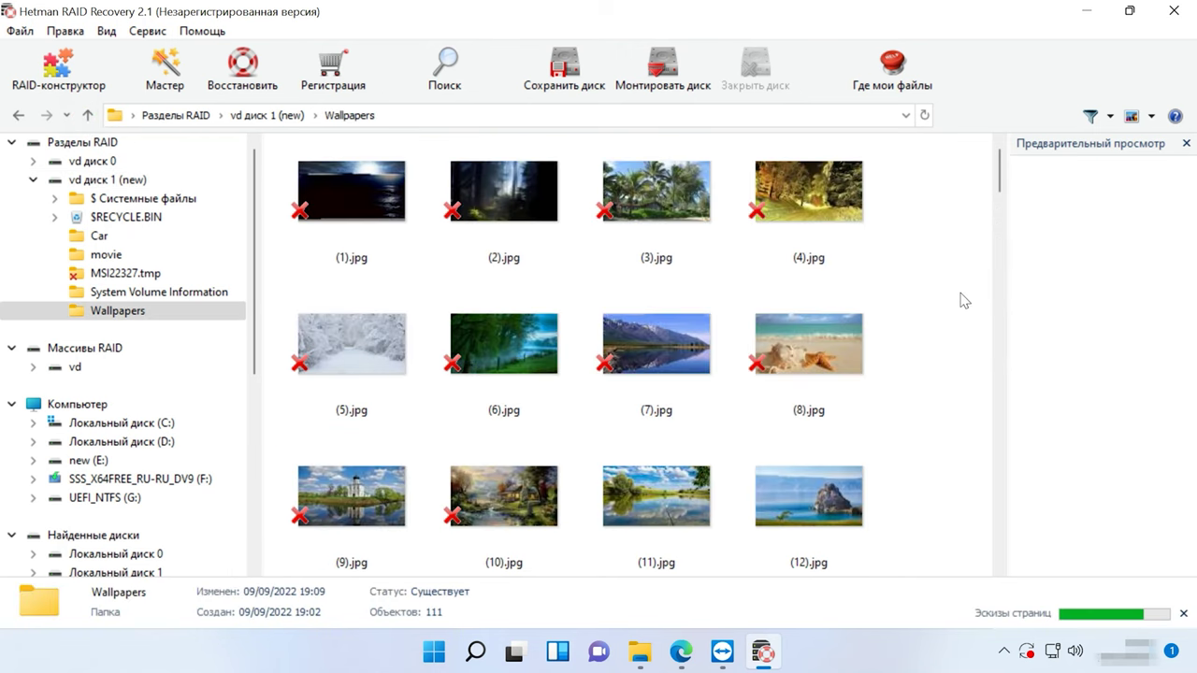
pyautogui.moveTo(1001, 190)
pyautogui.mouseDown()
pyautogui.moveTo(999, 561)
pyautogui.moveTo(999, 176)
pyautogui.mouseUp()
pyautogui.click(870, 330)
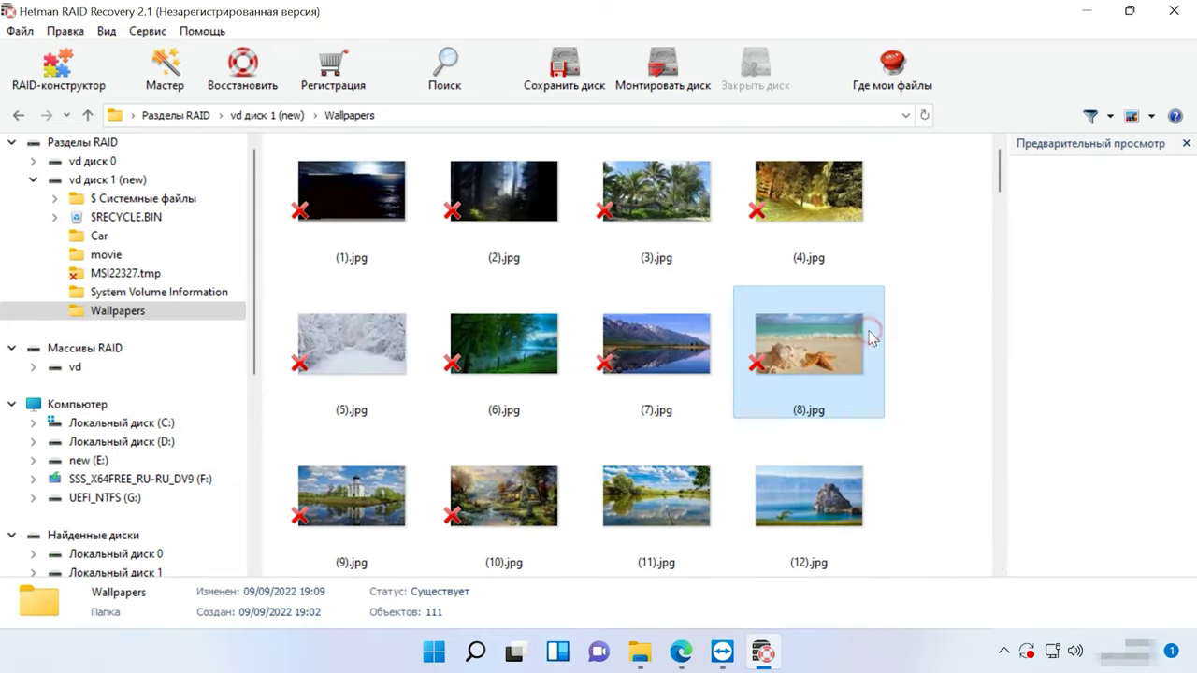
pyautogui.click(634, 361)
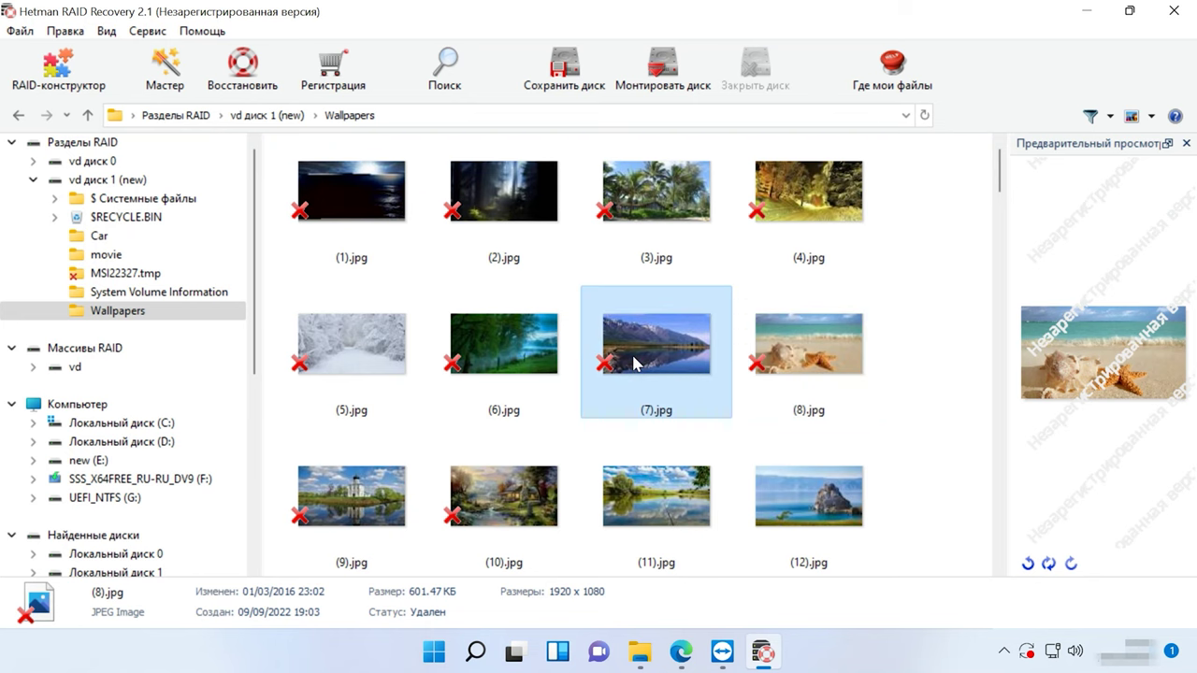
pyautogui.click(98, 116)
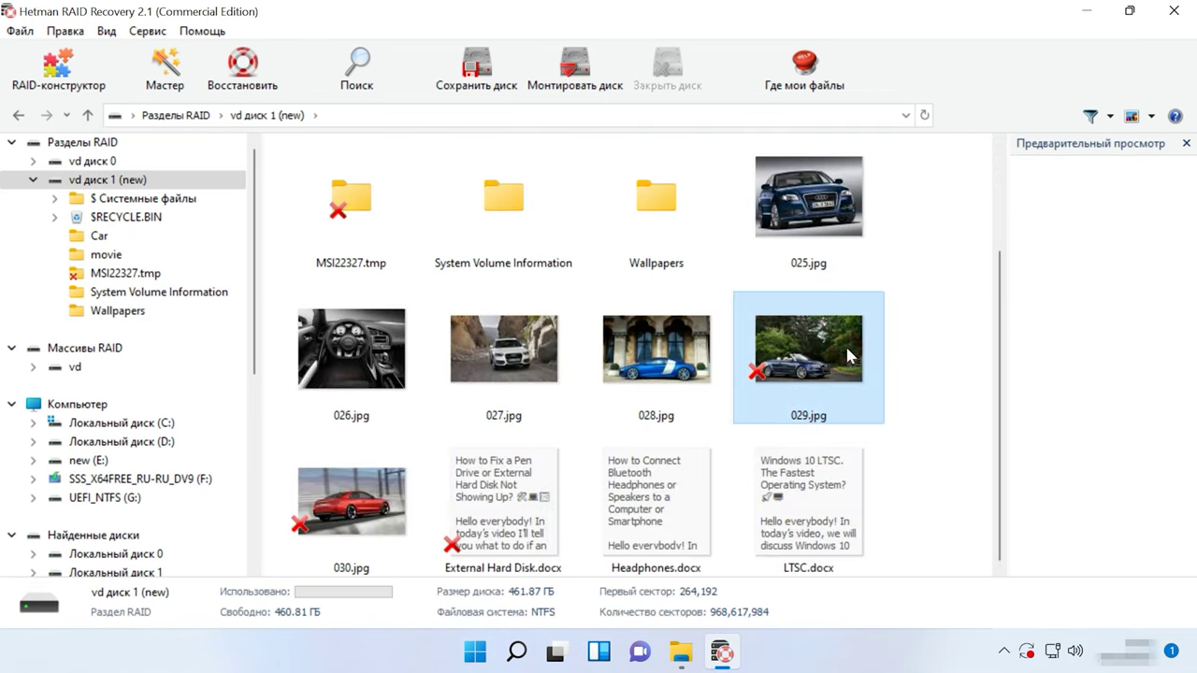
# Recover 029.jpg, 030.jpg, External Hard Disk.docx and the MSI22327.tmp folder to the hard disk path C:\1\.
pyautogui.click(845, 344)
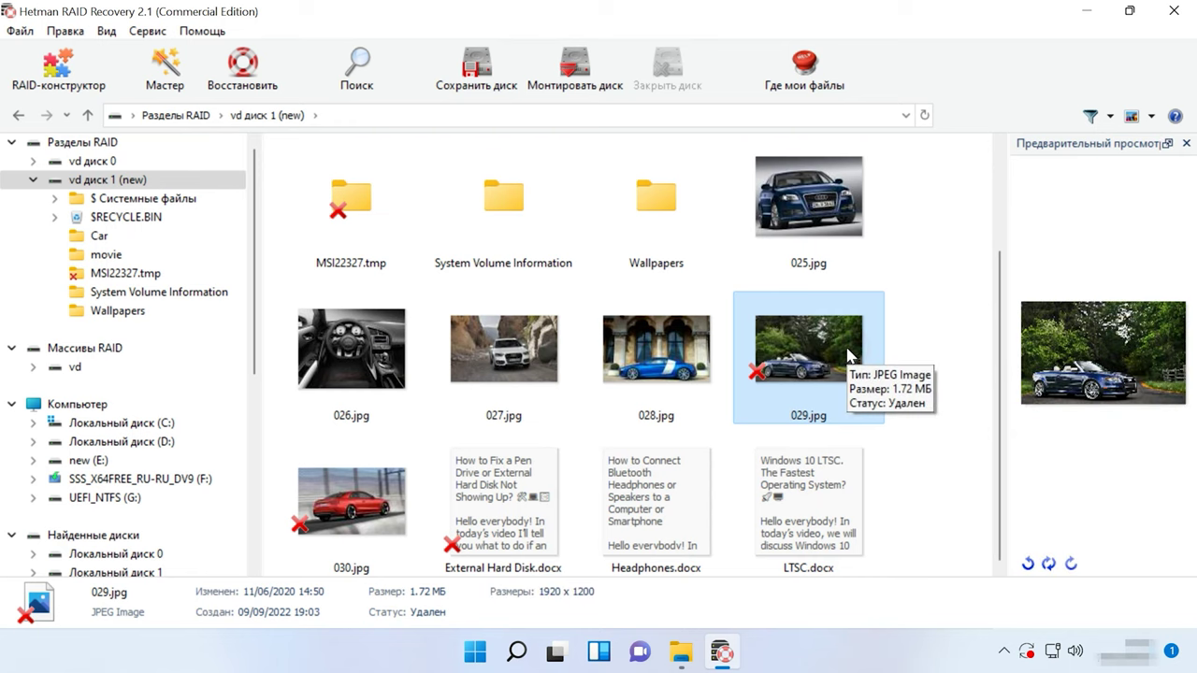
pyautogui.keyDown('ctrl'); pyautogui.click(505, 509); pyautogui.keyUp('ctrl')
pyautogui.keyDown('ctrl'); pyautogui.click(379, 519); pyautogui.keyUp('ctrl')
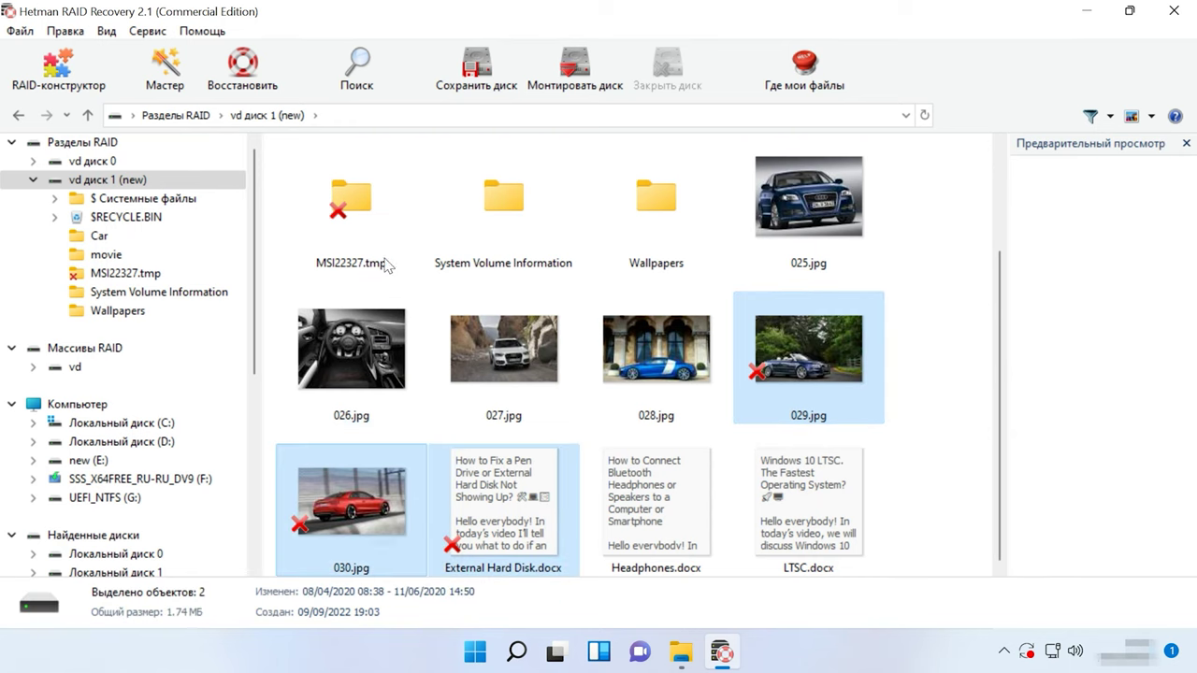
pyautogui.keyDown('ctrl'); pyautogui.click(360, 241); pyautogui.keyUp('ctrl')
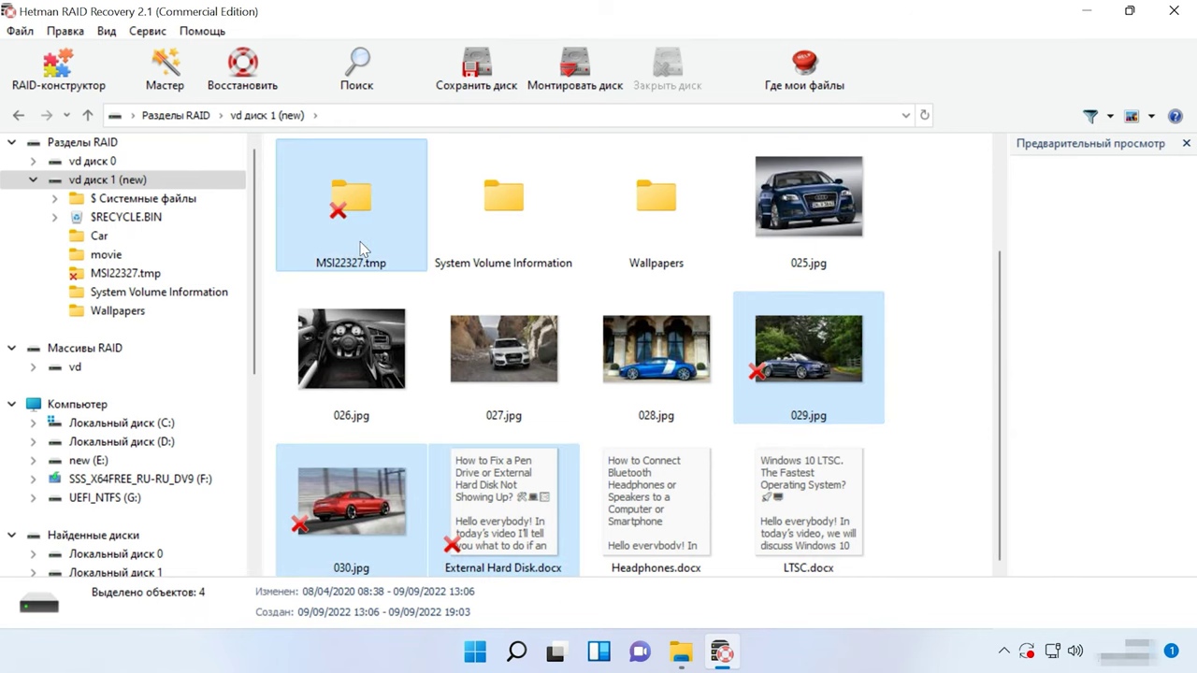
pyautogui.click(253, 90)
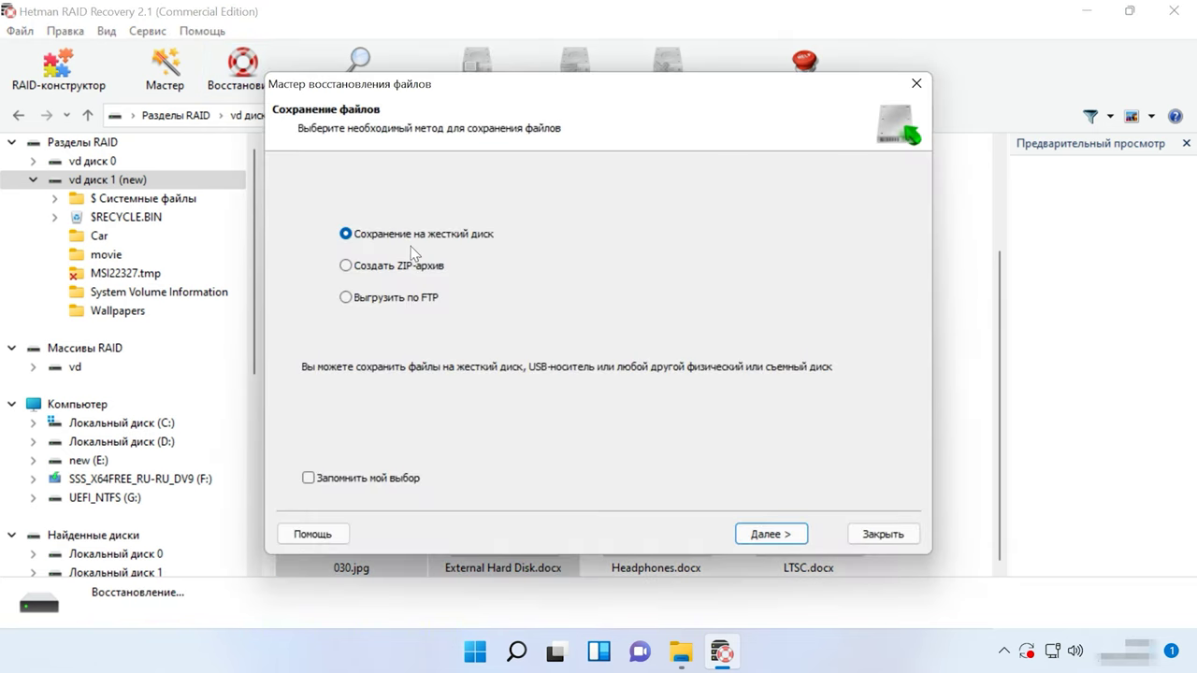
pyautogui.click(791, 537)
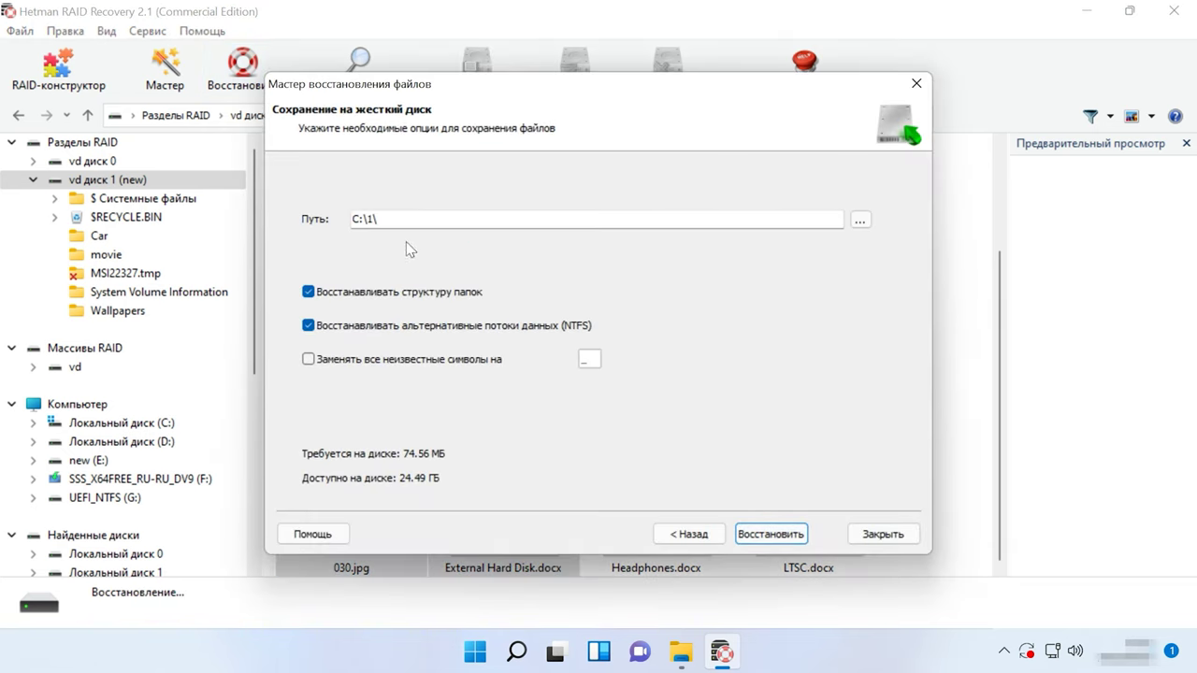
pyautogui.click(790, 539)
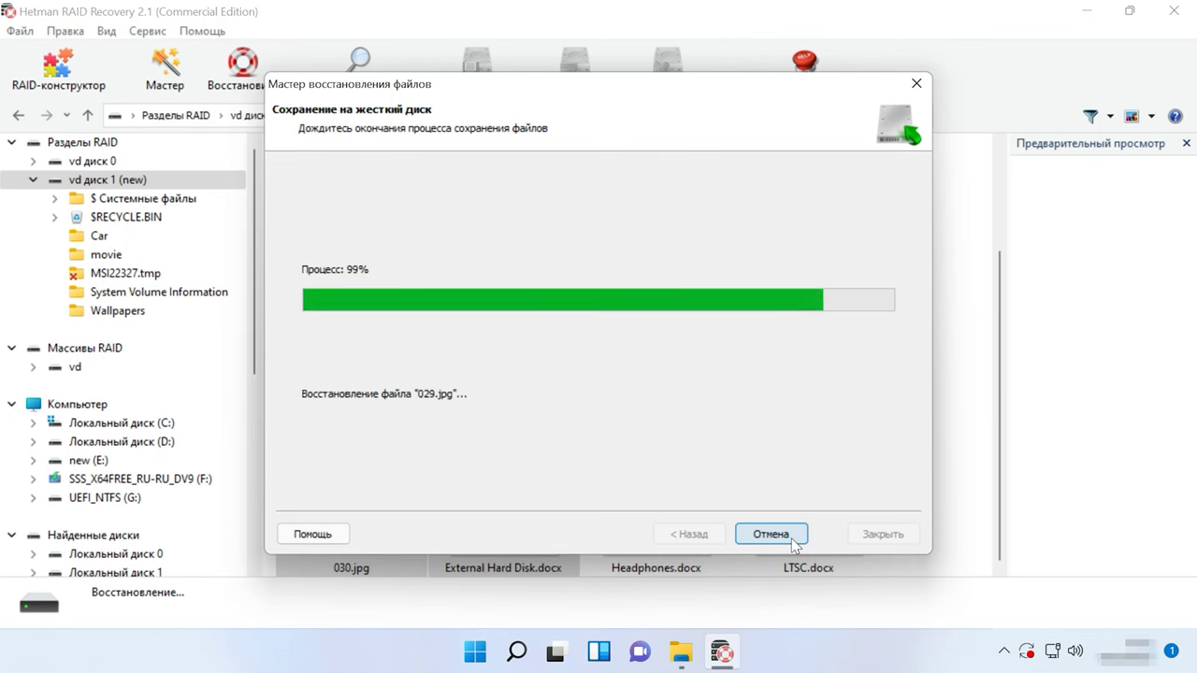
pyautogui.click(802, 543)
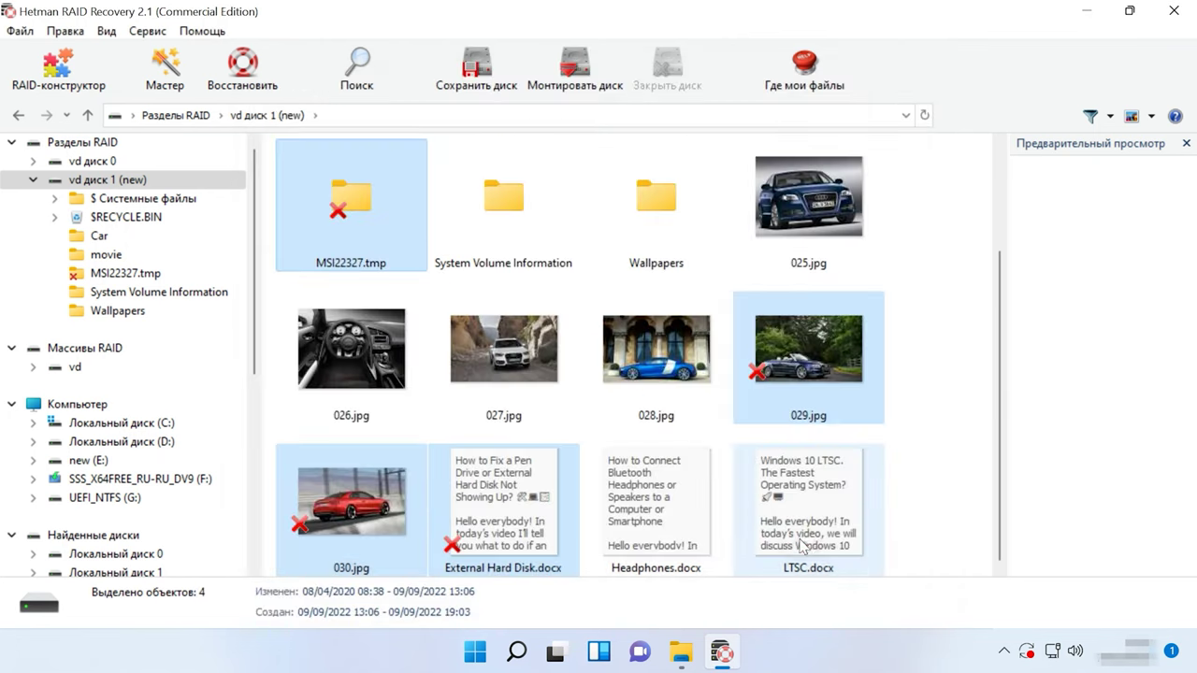
# Switch to File Explorer and check the recovered files in folder 1 on Local Disk (C:).
pyautogui.click(684, 654)
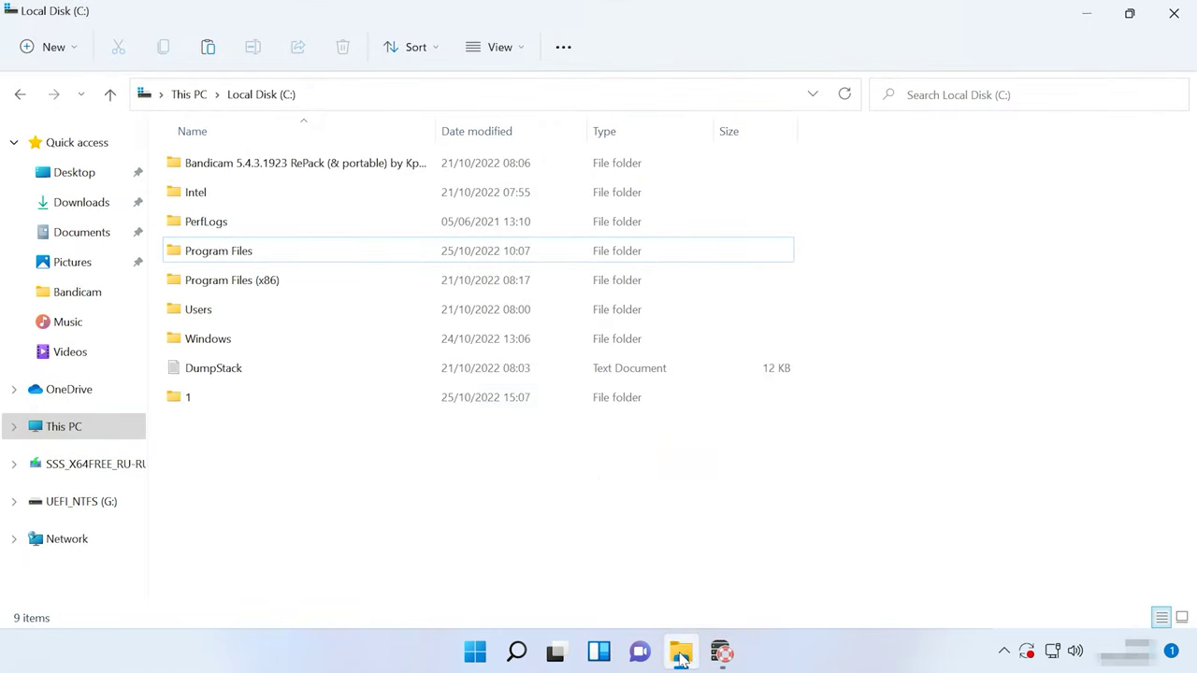
pyautogui.doubleClick(214, 399)
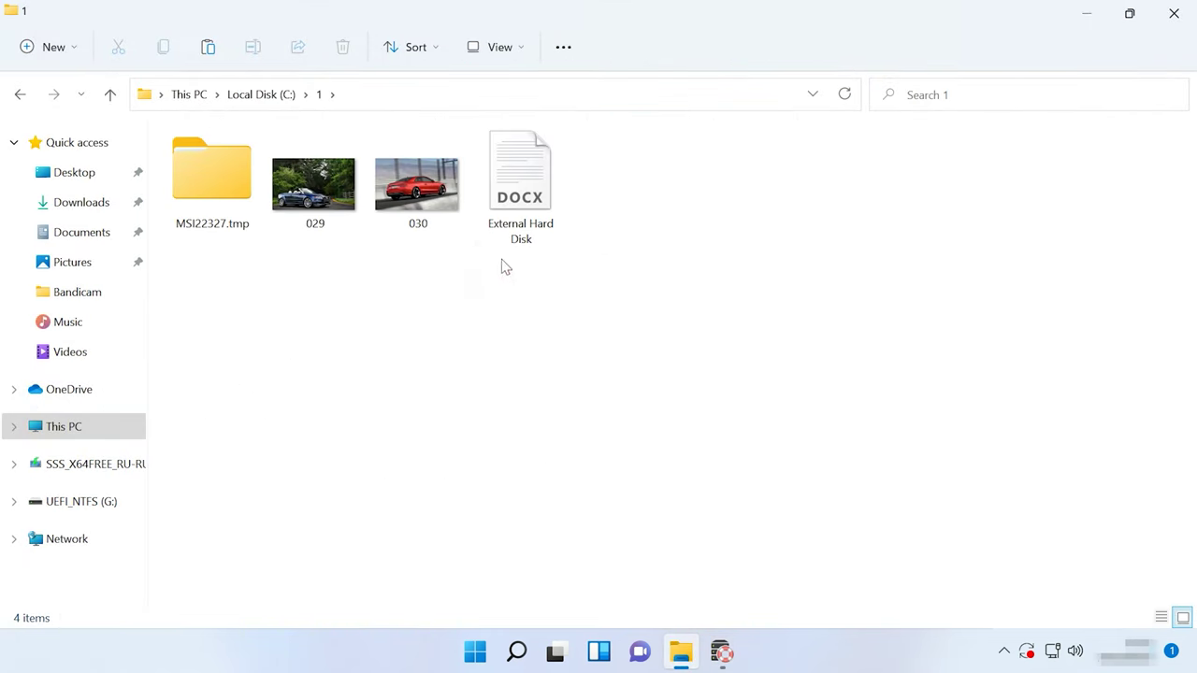
pyautogui.click(417, 187)
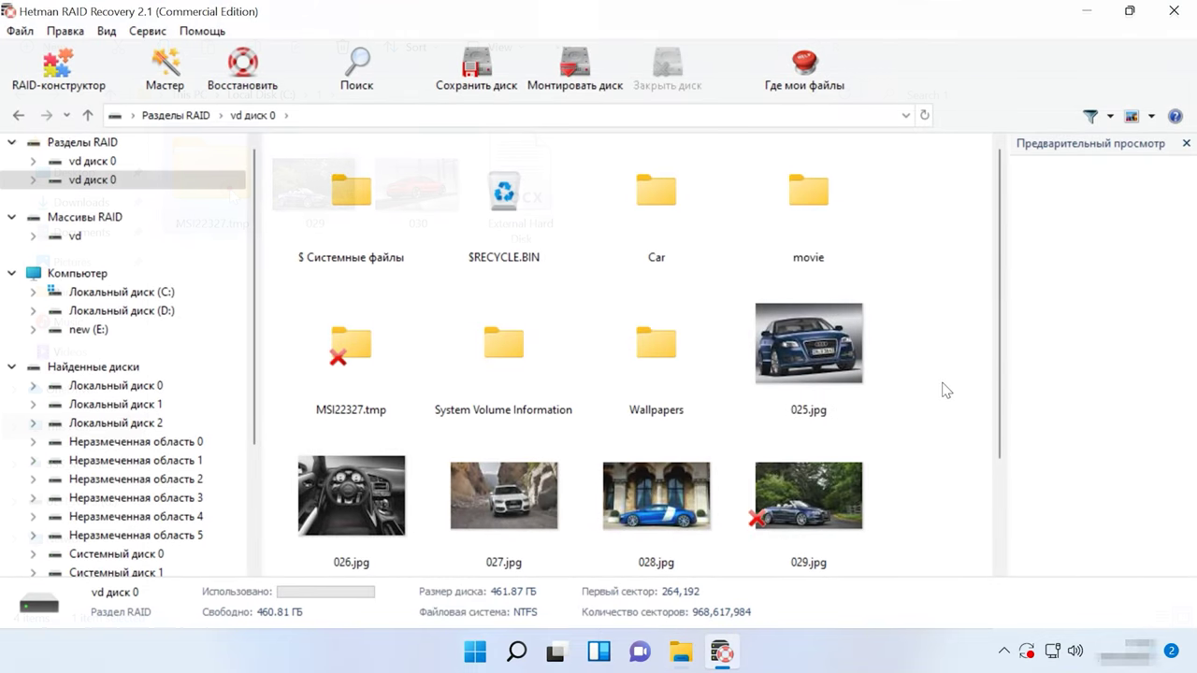
# Open and close the file search for vd диск 0, and view the disk service commands.
pyautogui.click(364, 91)
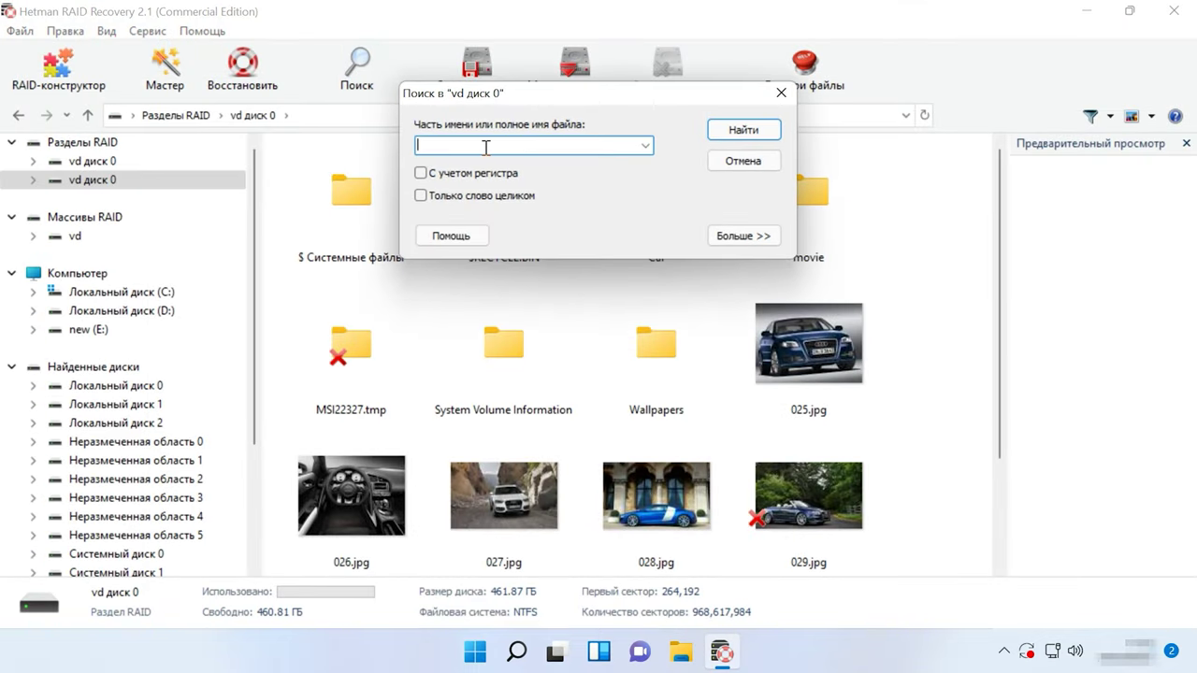
pyautogui.click(781, 95)
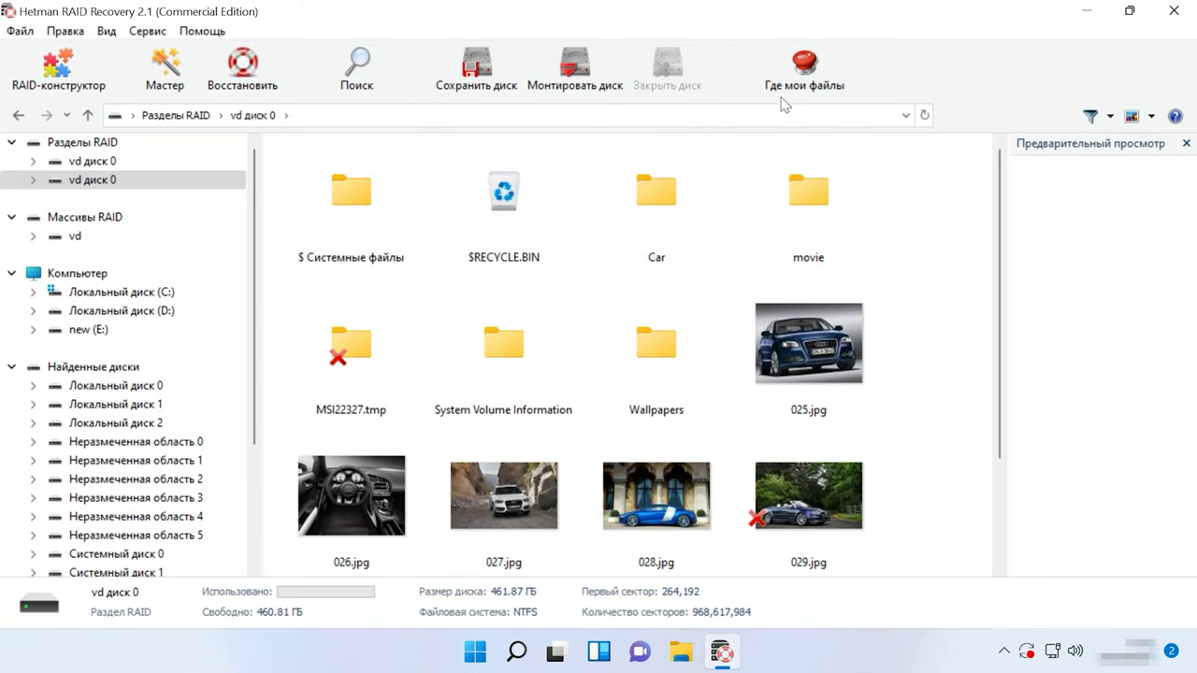
pyautogui.click(147, 30)
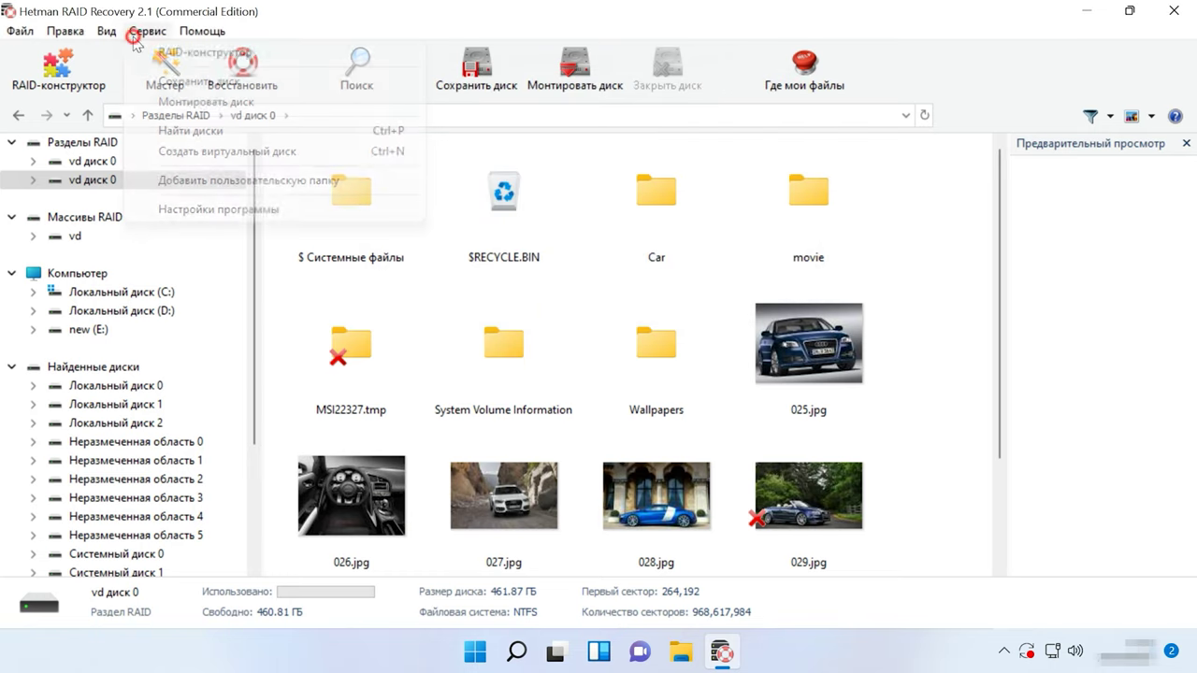
pyautogui.click(223, 89)
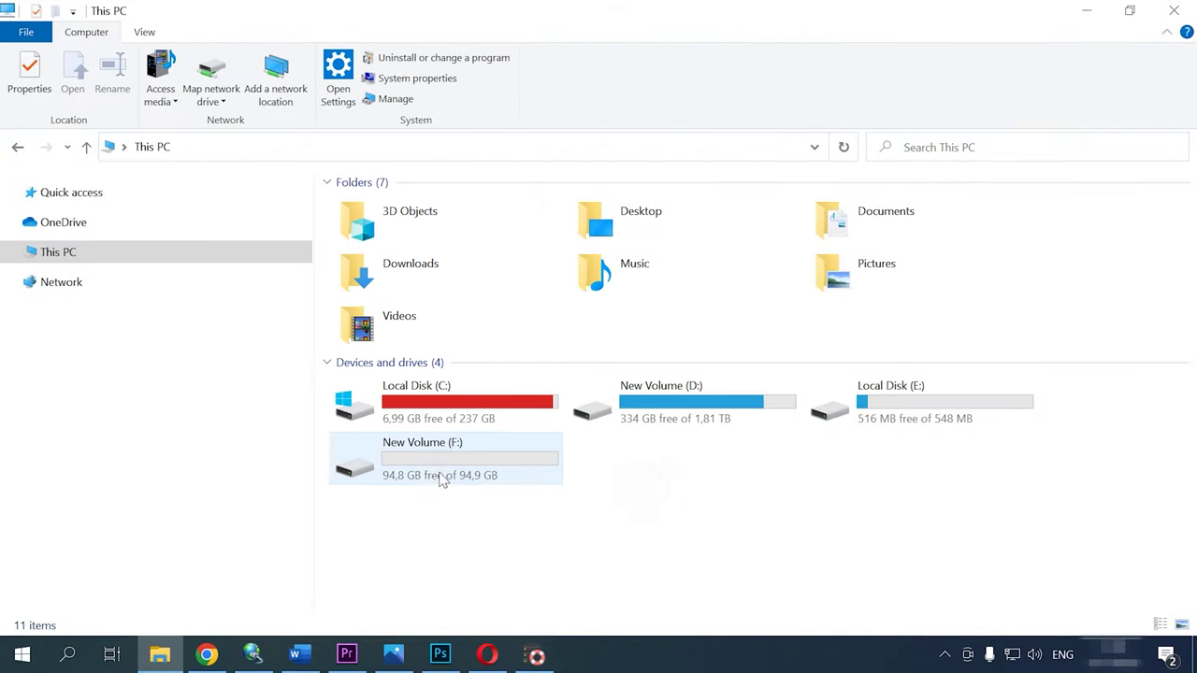
# Switch from File Explorer to Hetman RAID Recovery and run a quick scan of New Volume (F:).
pyautogui.click(461, 479)
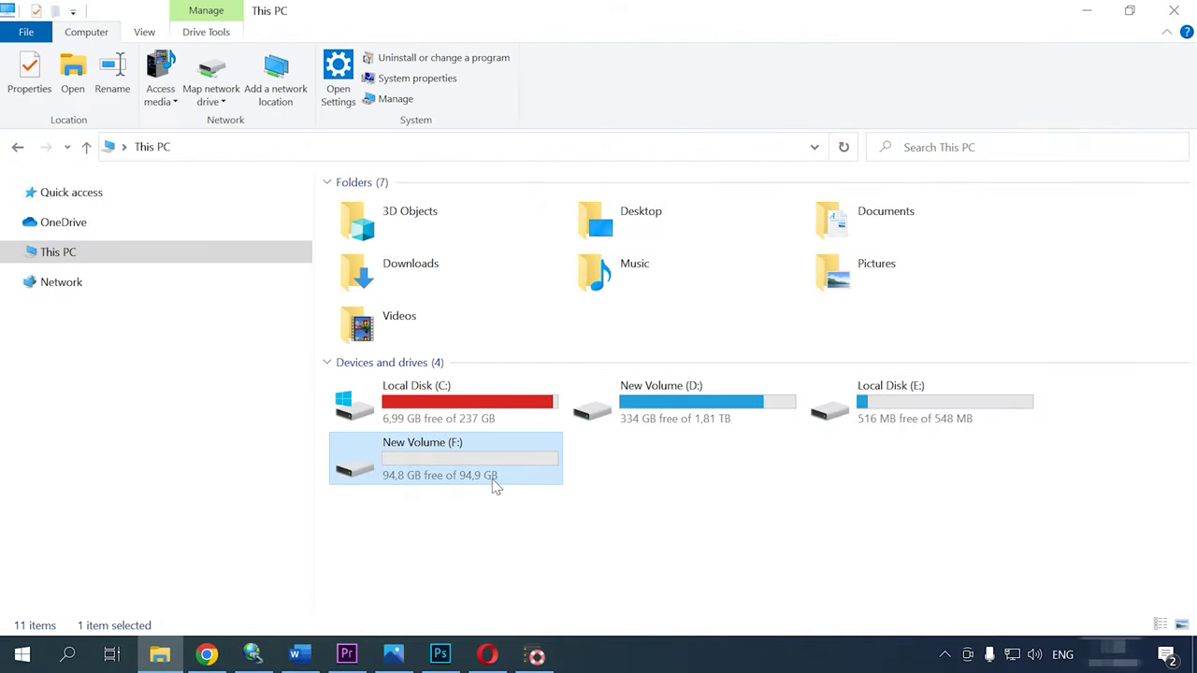
pyautogui.click(534, 655)
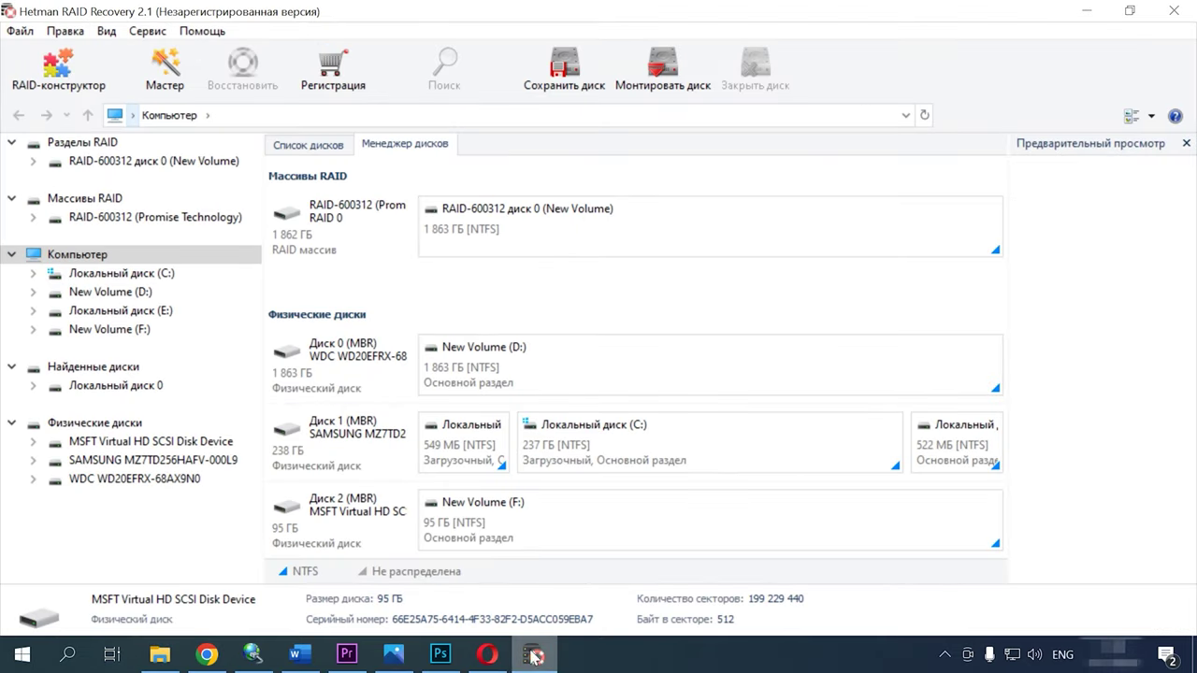
pyautogui.click(361, 532)
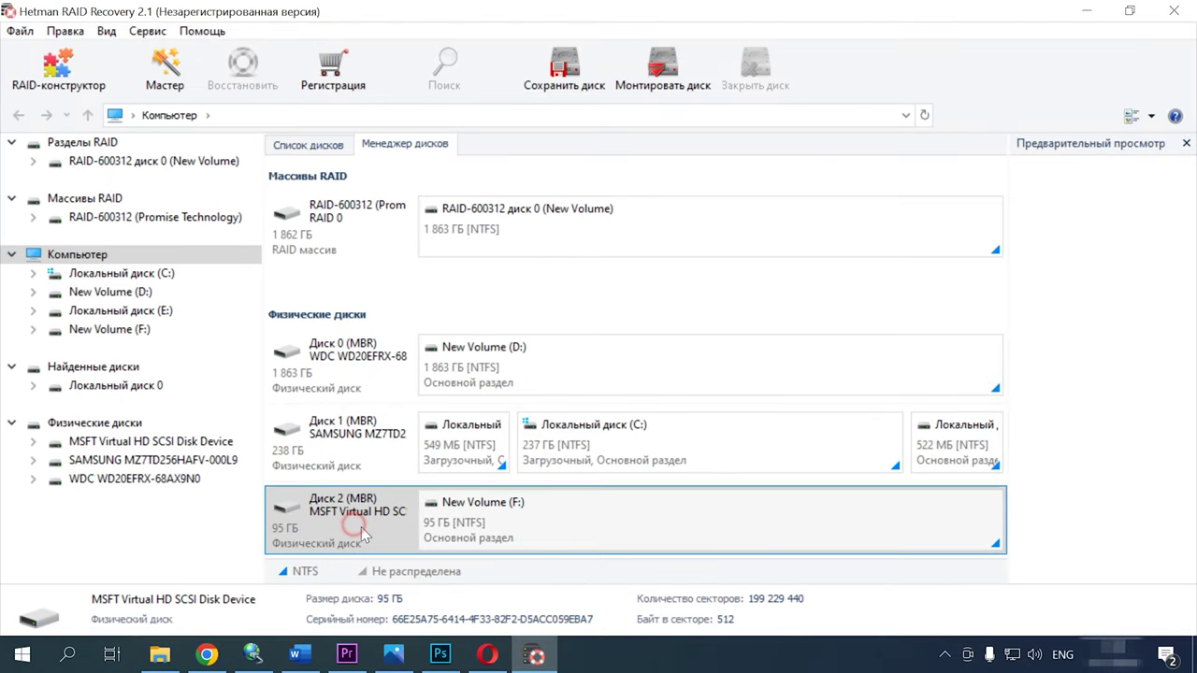
pyautogui.rightClick(615, 531)
pyautogui.click(693, 370)
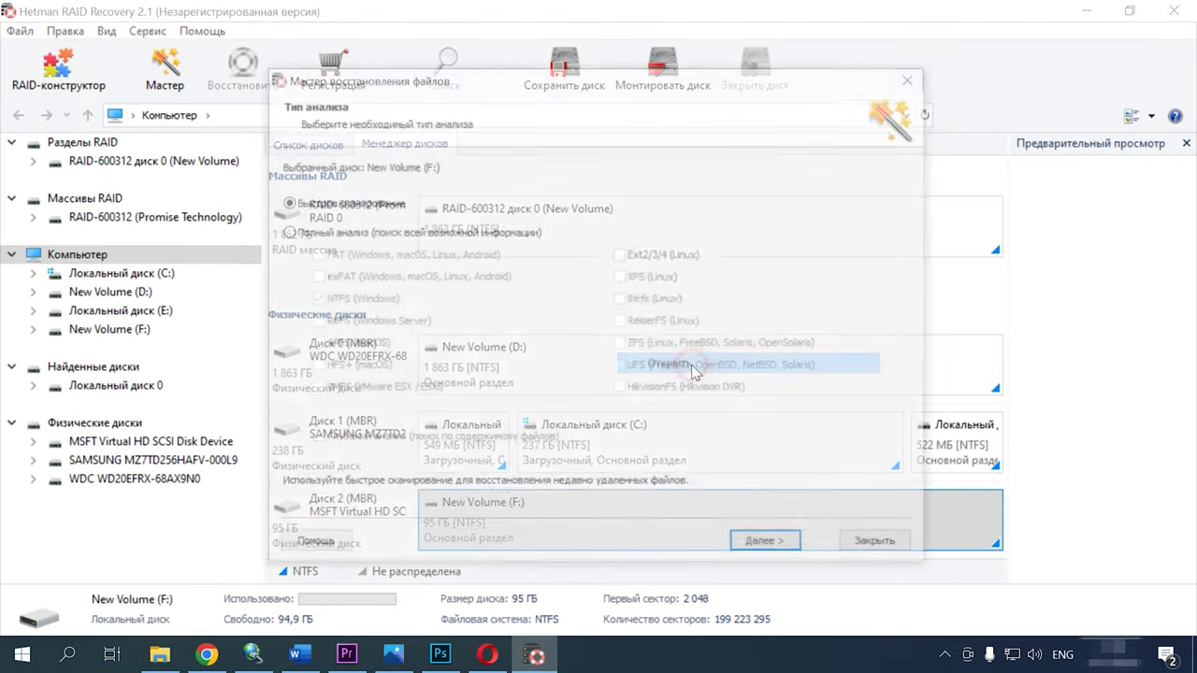
pyautogui.click(777, 547)
pyautogui.click(772, 548)
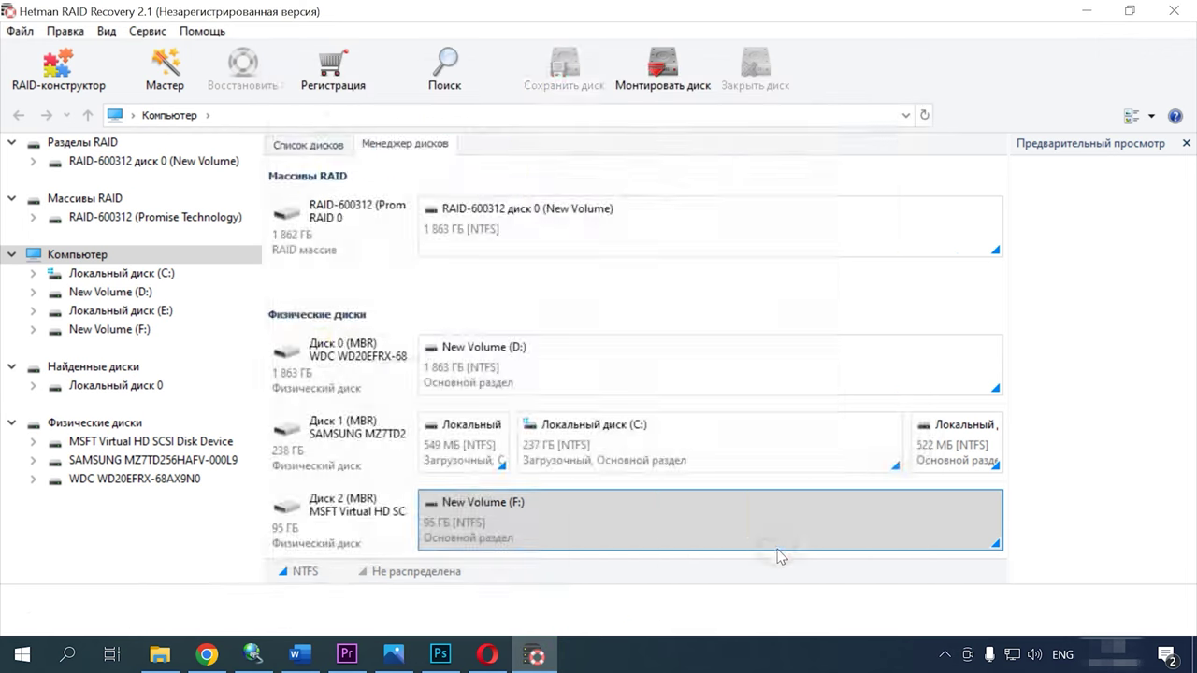
# Display the found files of New Volume (F:) as page thumbnails and open the images folder.
pyautogui.click(1153, 116)
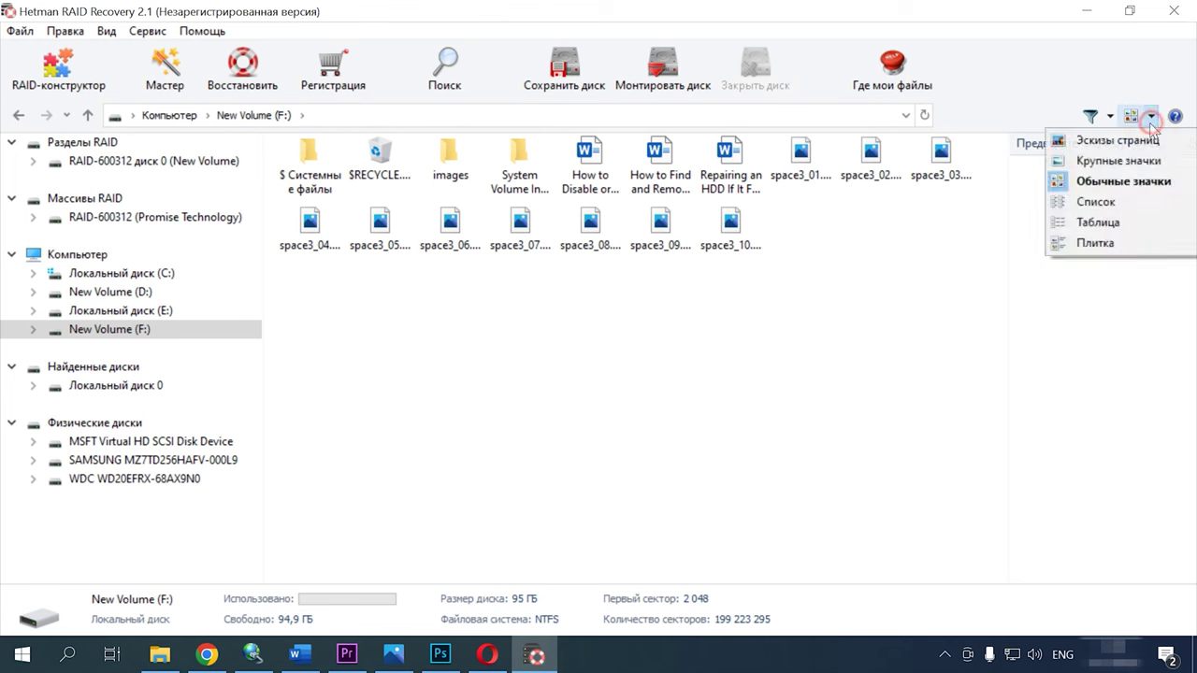
pyautogui.click(1128, 141)
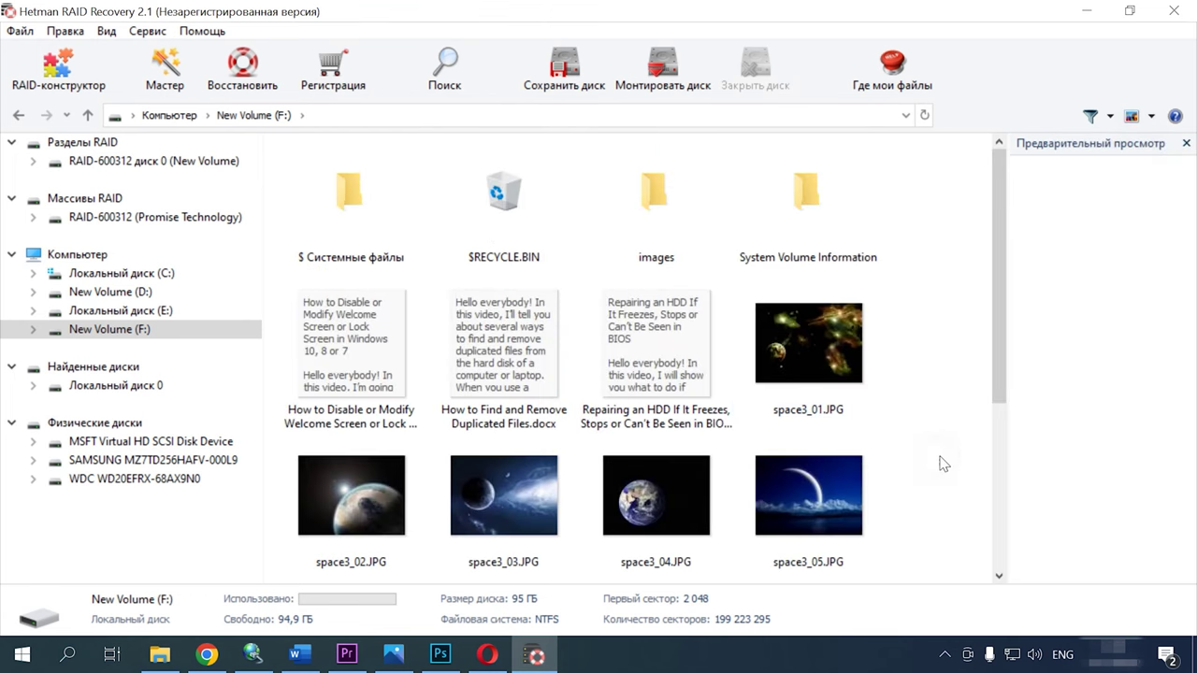
pyautogui.scroll(-3, 942, 464)
pyautogui.scroll(3, 943, 464)
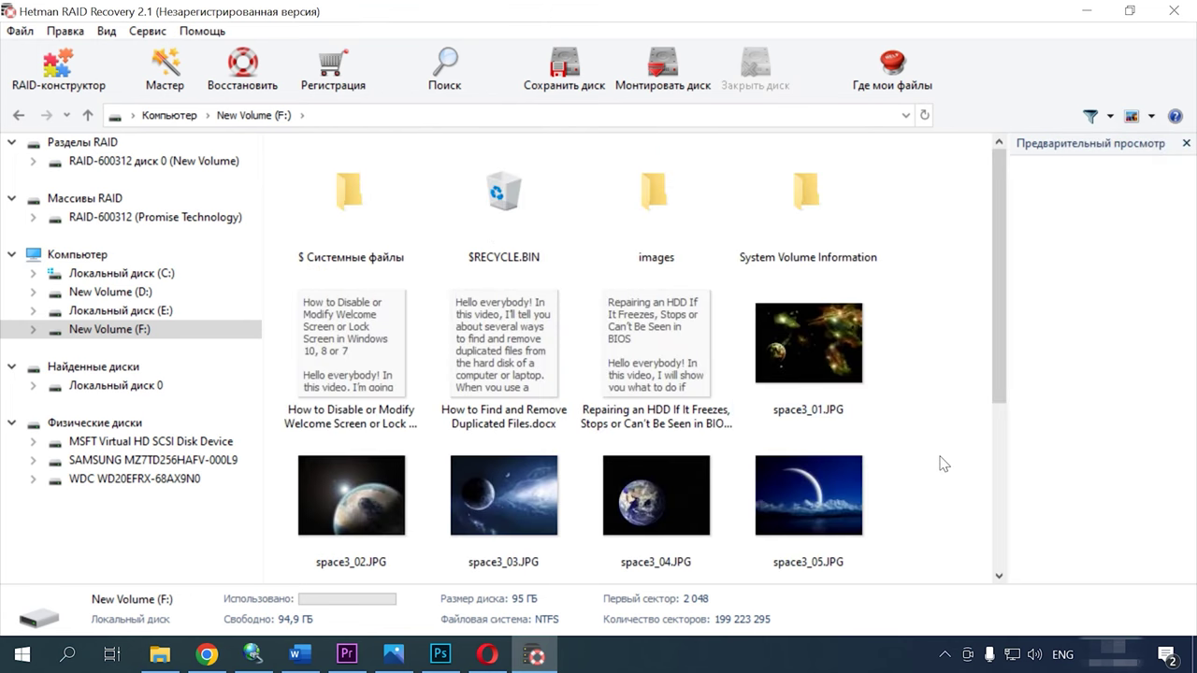
pyautogui.doubleClick(673, 248)
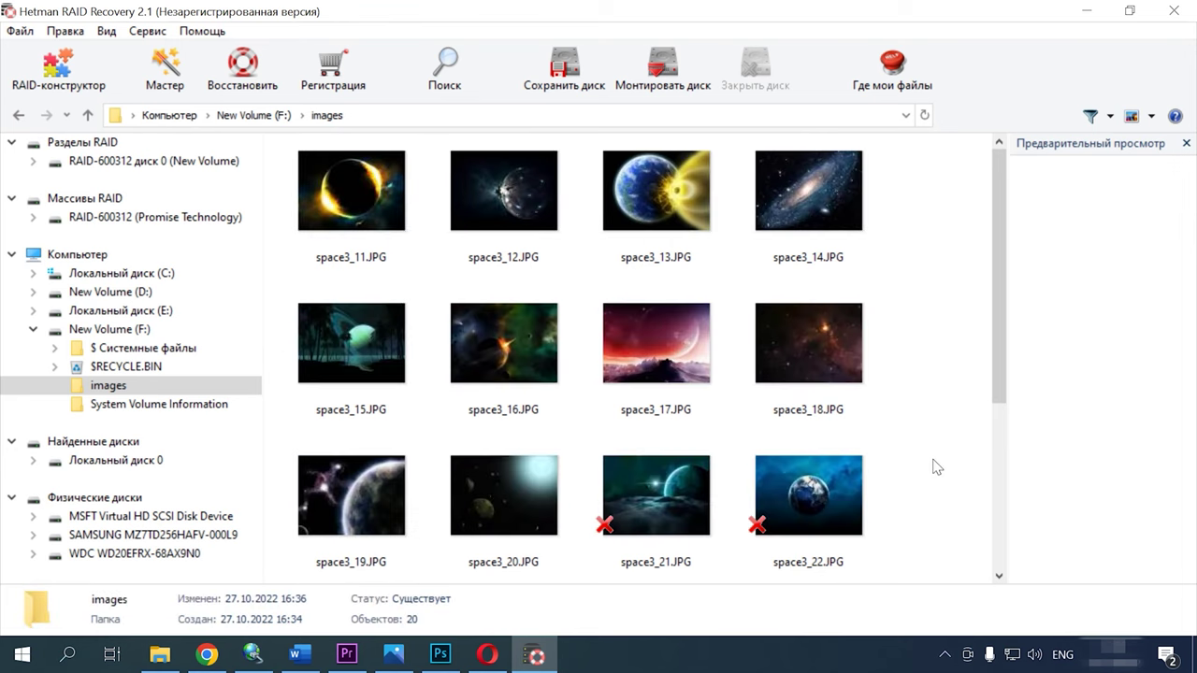
# Look through the images folder and preview space3_22.JPG, space3_21.JPG and space3_17.JPG.
pyautogui.scroll(-3, 936, 468)
pyautogui.scroll(3, 937, 467)
pyautogui.click(830, 505)
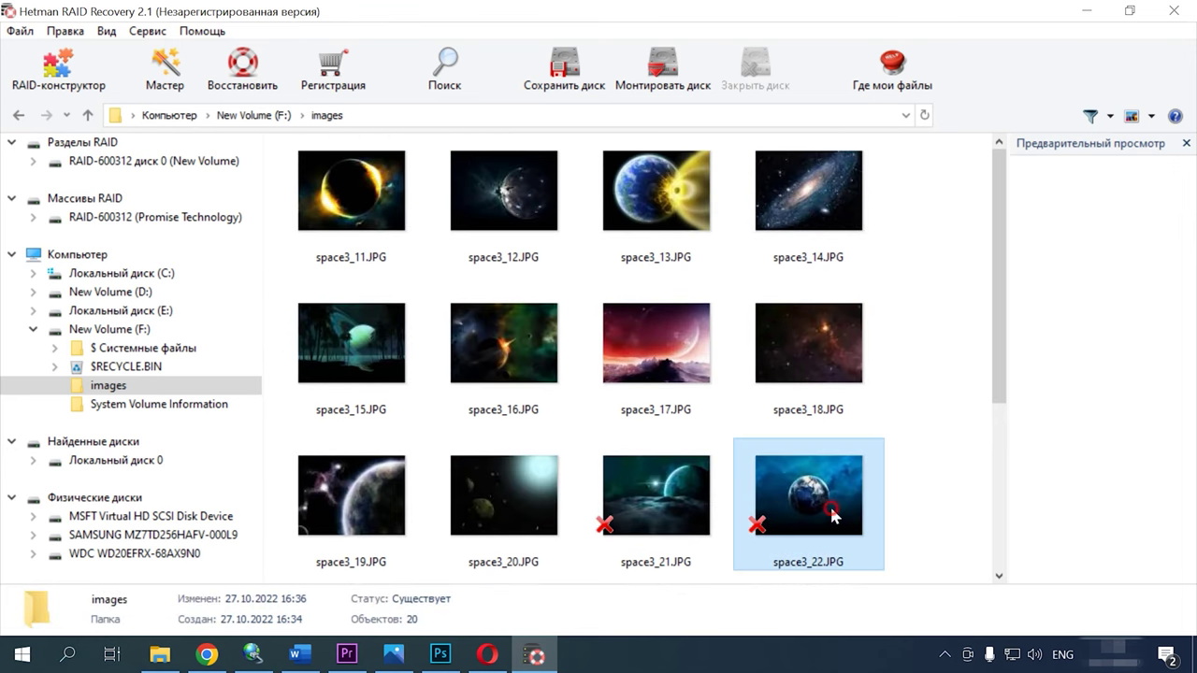
pyautogui.click(655, 510)
pyautogui.click(659, 359)
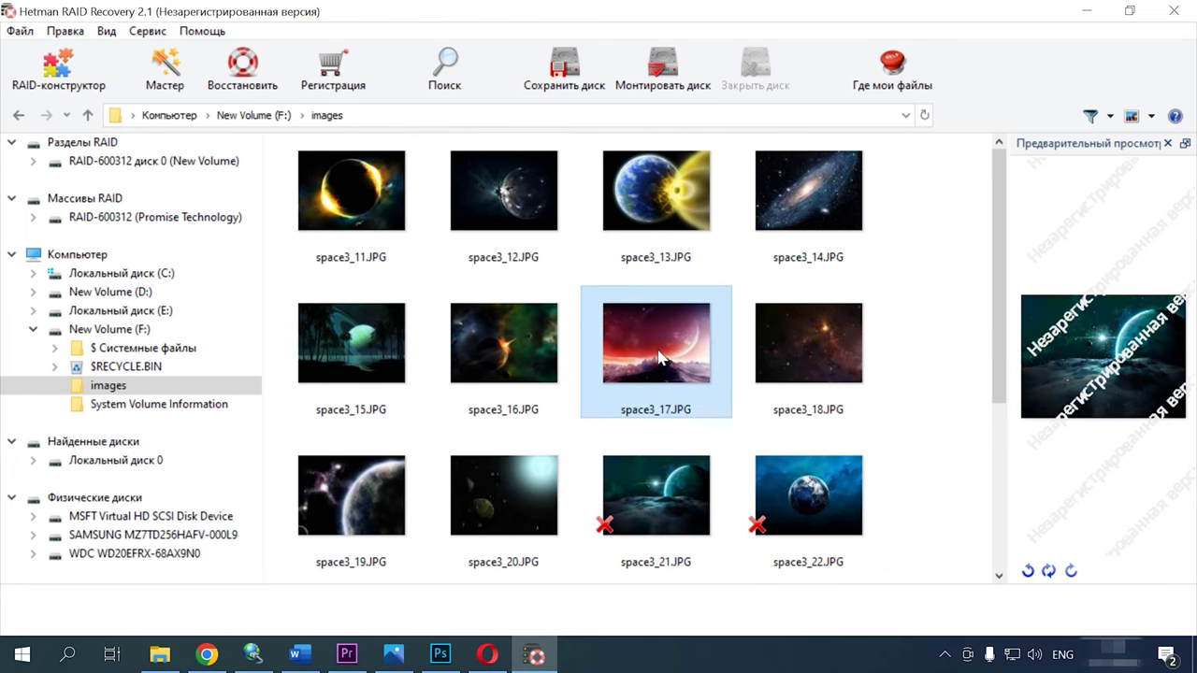
# Recover the deleted images space3_21.JPG through space3_30.JPG to the hard disk in C:\1\.
pyautogui.scroll(-3, 917, 514)
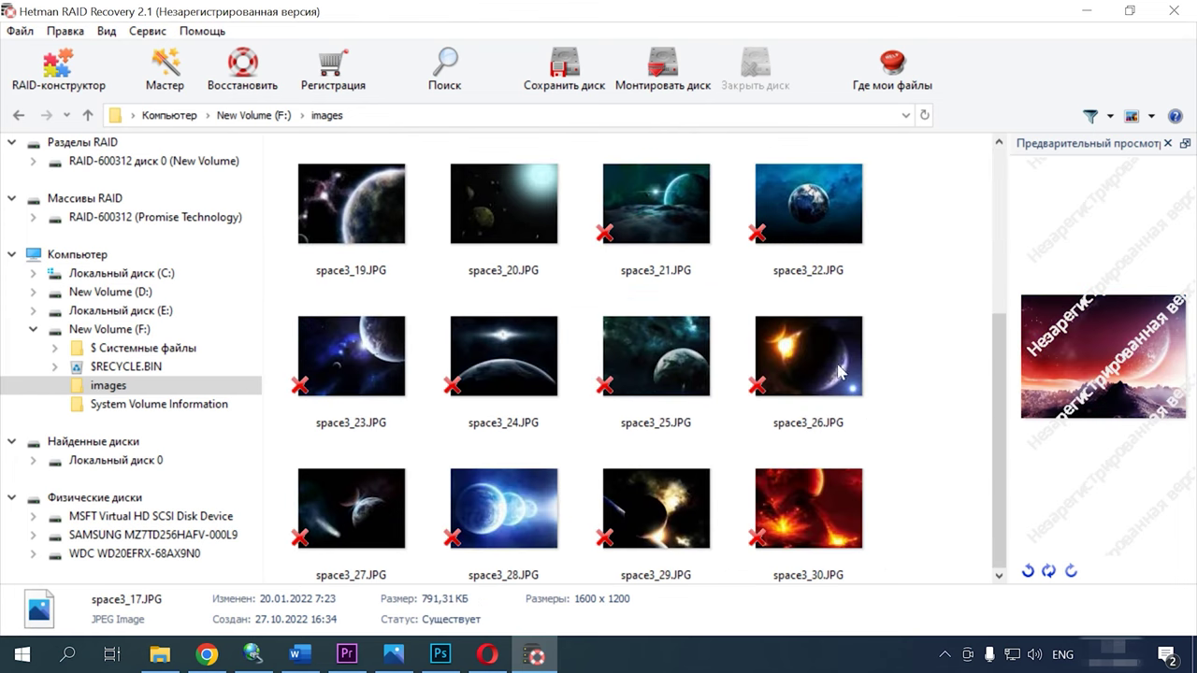
pyautogui.click(650, 224)
pyautogui.keyDown('shift'); pyautogui.click(790, 511); pyautogui.keyUp('shift')
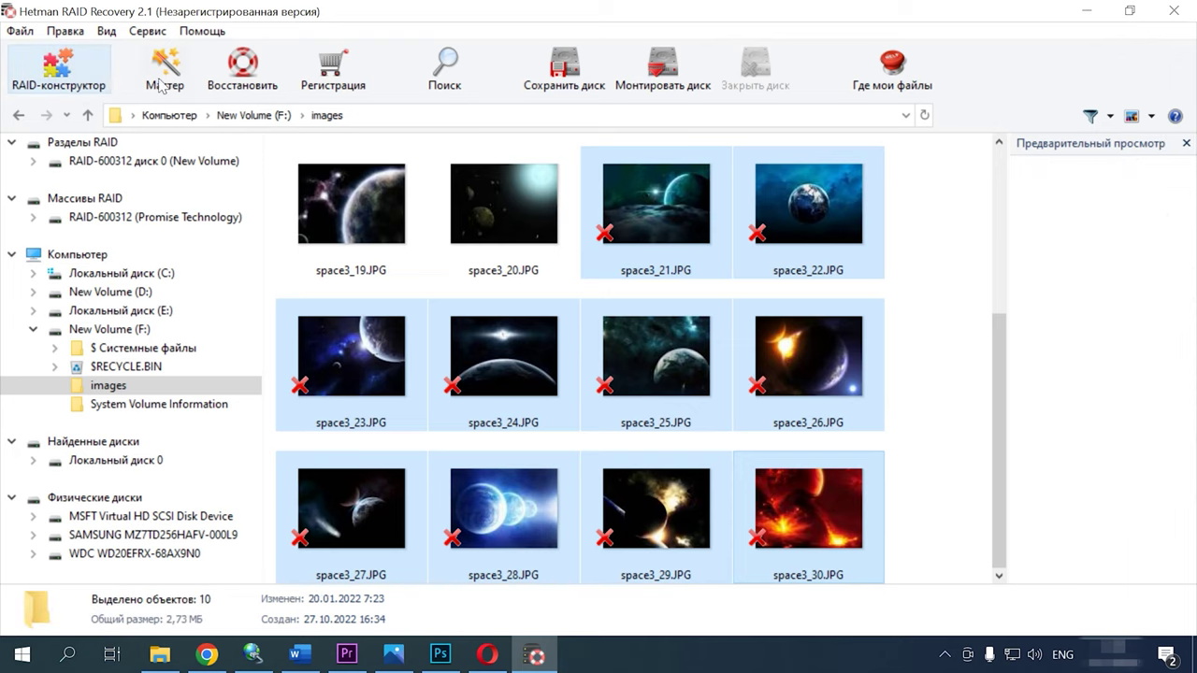
pyautogui.click(245, 75)
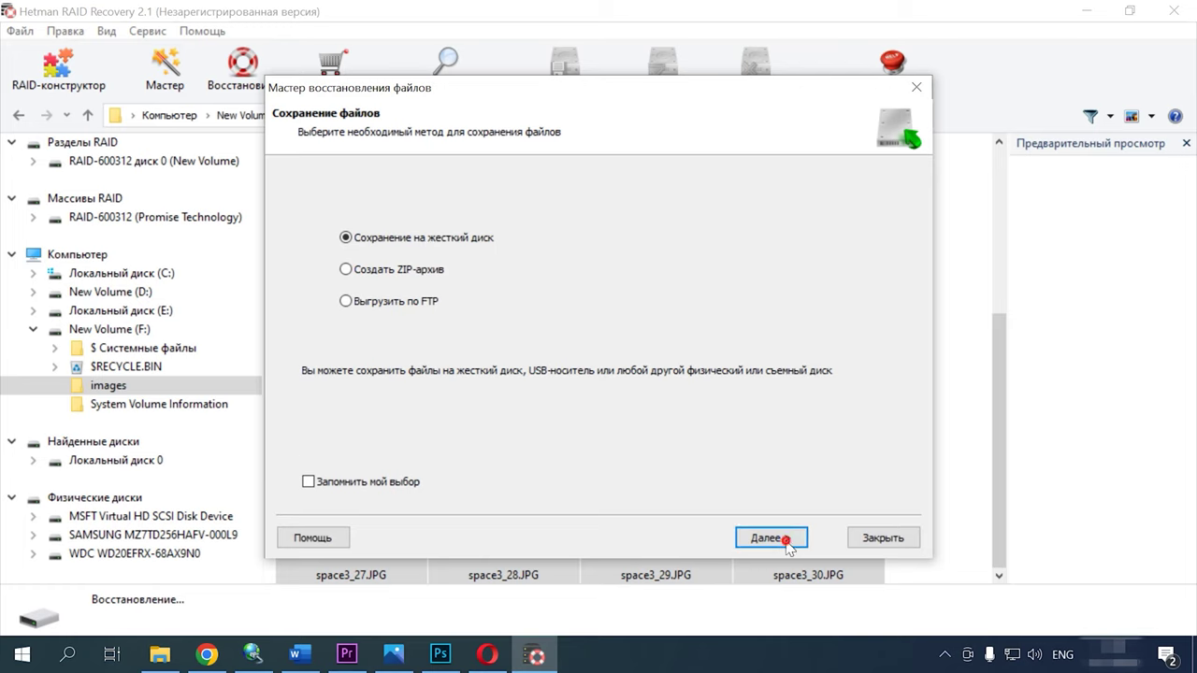
pyautogui.click(771, 537)
pyautogui.moveTo(487, 223); pyautogui.dragTo(366, 224)
pyautogui.write('1\\')
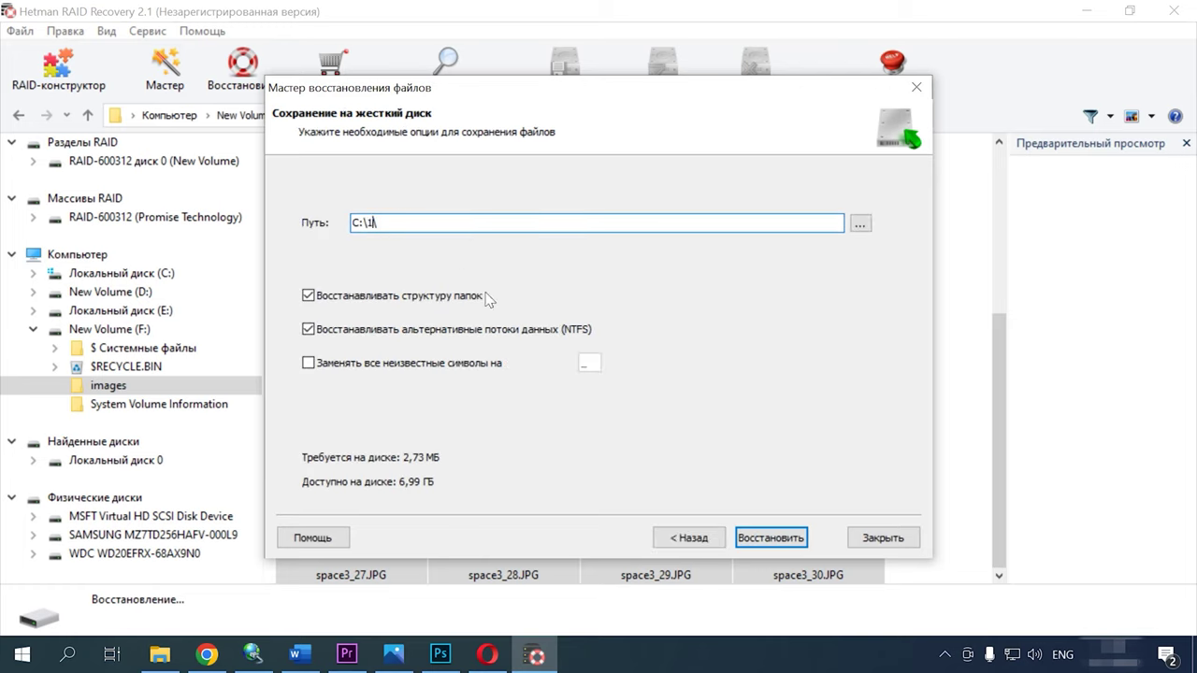
pyautogui.click(772, 538)
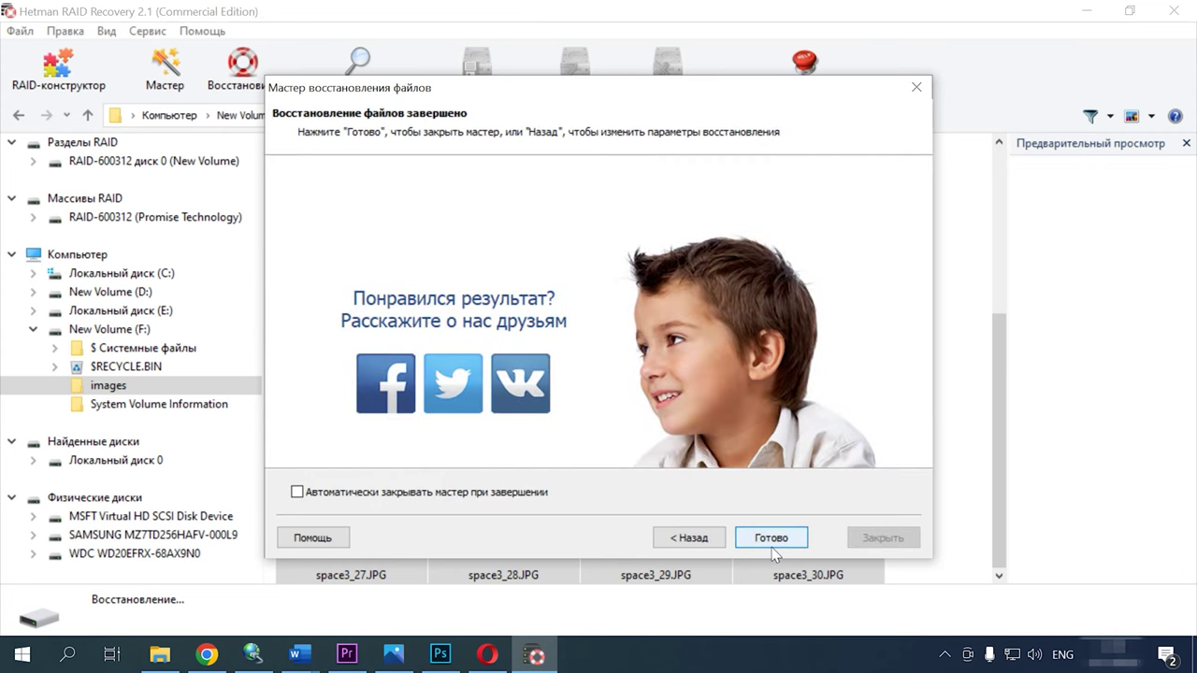
pyautogui.click(773, 549)
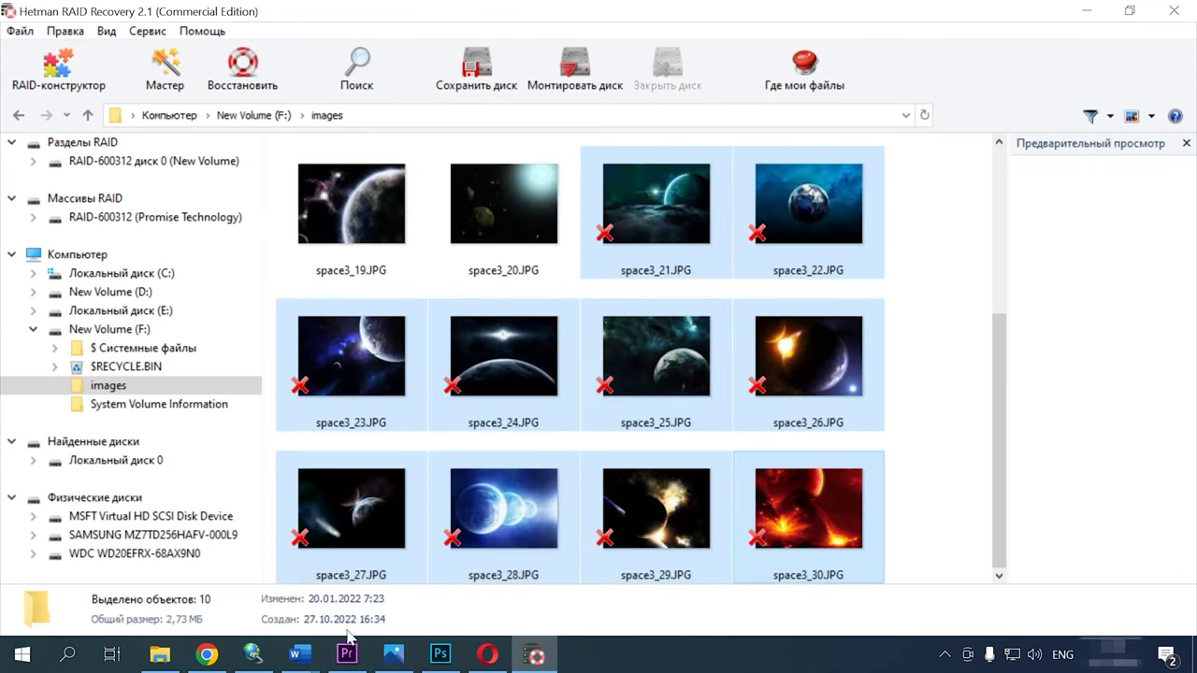
# Switch to File Explorer and open the folder with the recovered files on Local Disk (C:).
pyautogui.click(160, 655)
pyautogui.click(468, 248)
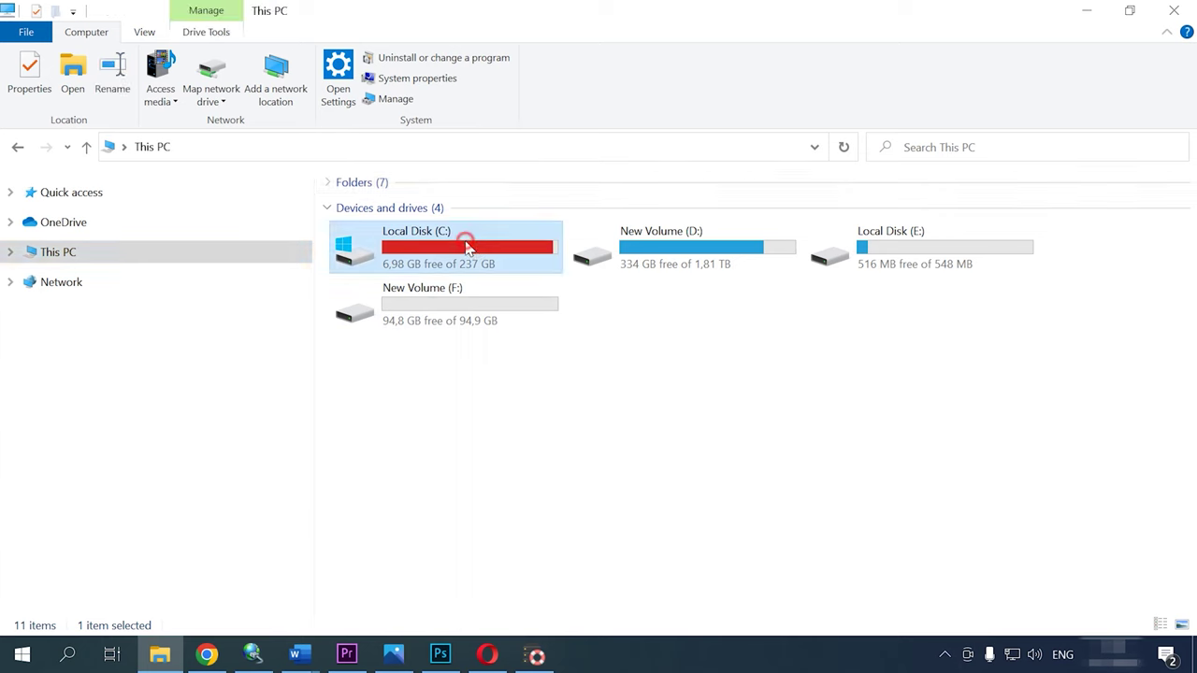
pyautogui.doubleClick(467, 248)
pyautogui.doubleClick(393, 310)
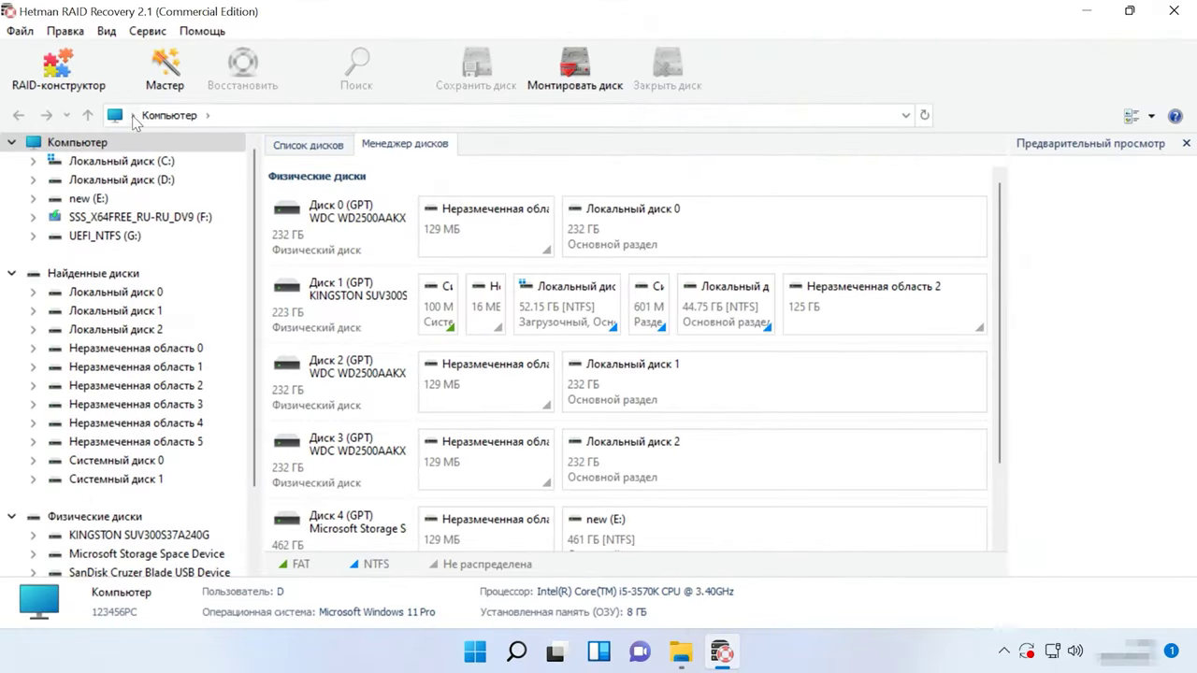
# Start the RAID constructor in Hetman RAID Recovery and choose manual array creation.
pyautogui.click(94, 82)
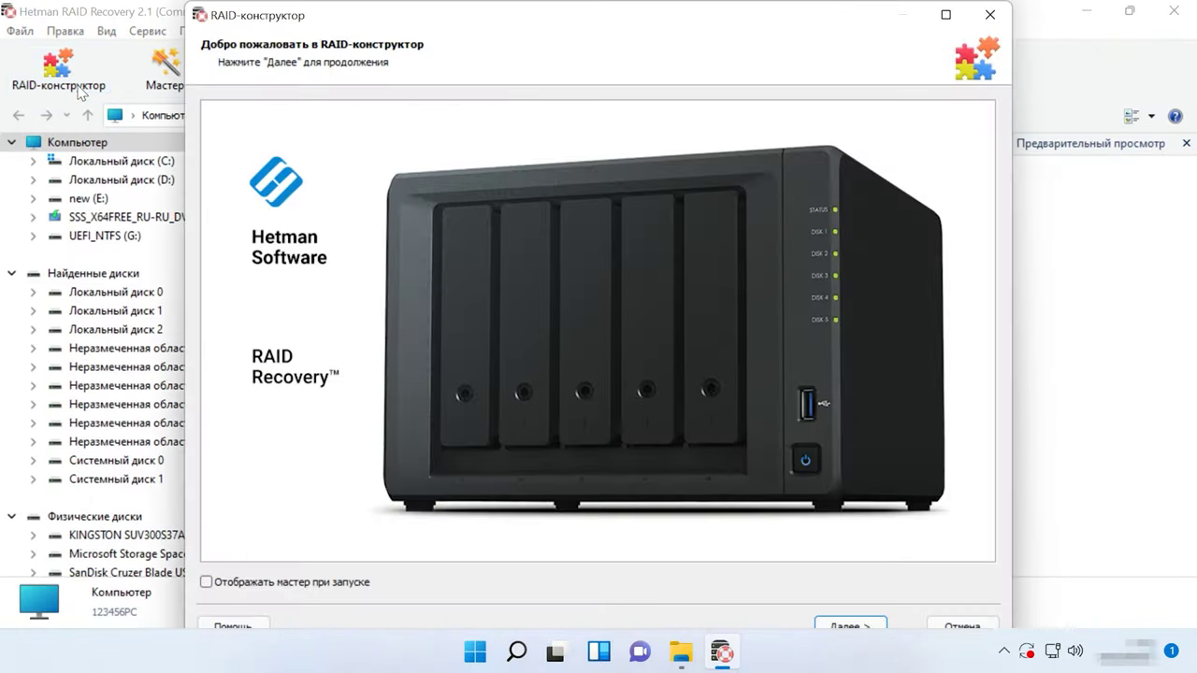
pyautogui.click(869, 627)
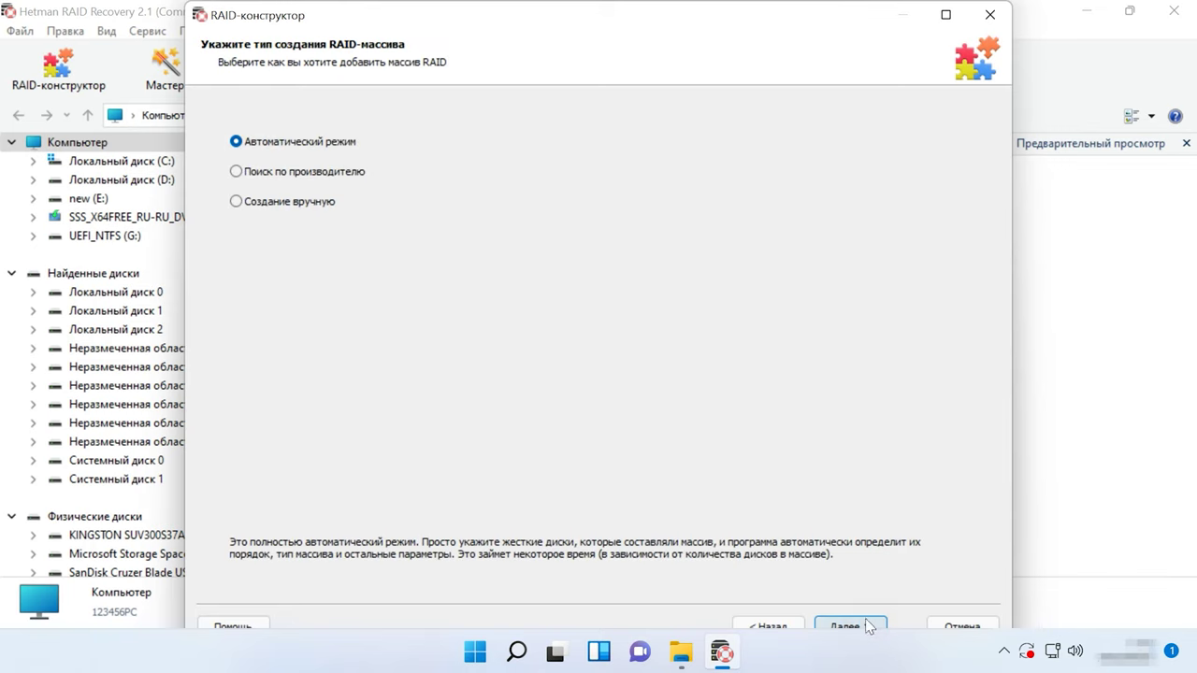
pyautogui.click(274, 204)
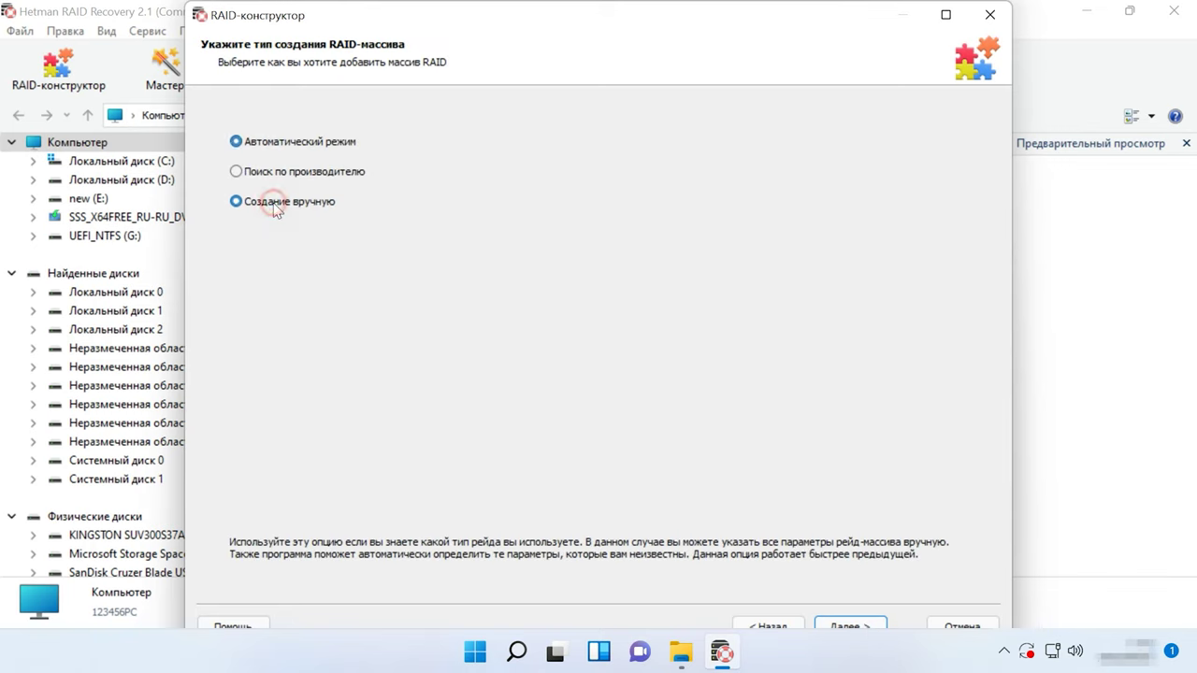
pyautogui.click(848, 626)
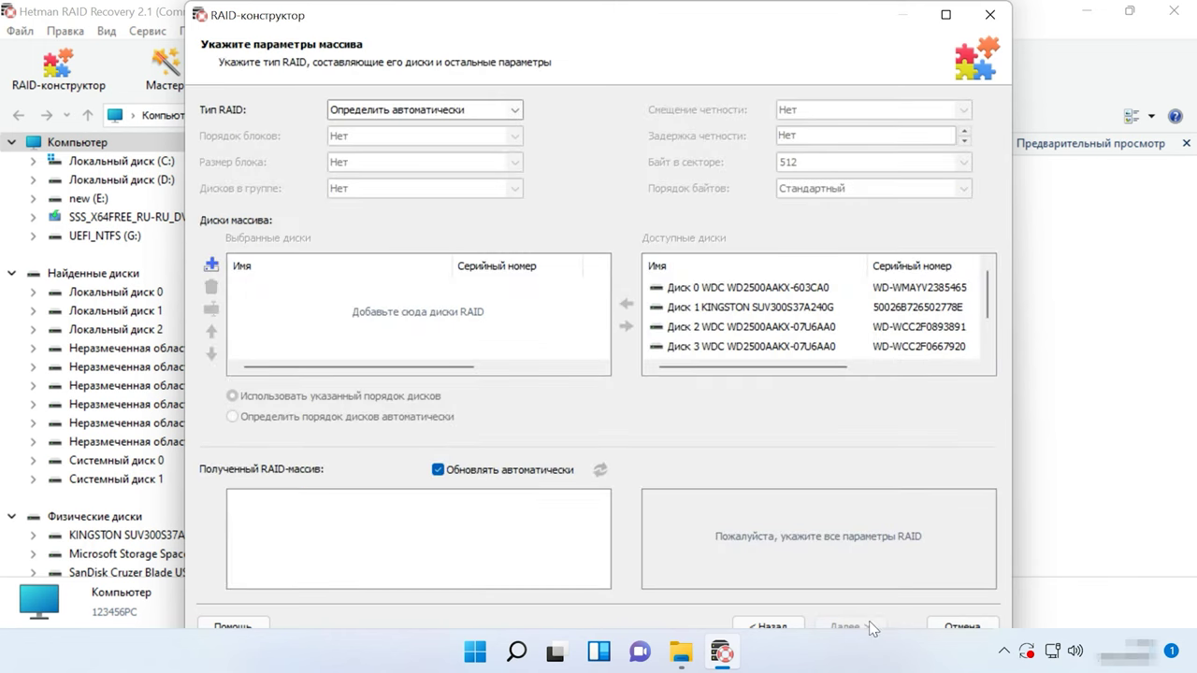
# Set the array to RAID 5 (Parity) with Left Synchronous block order and a 256 КБ block size.
pyautogui.click(506, 113)
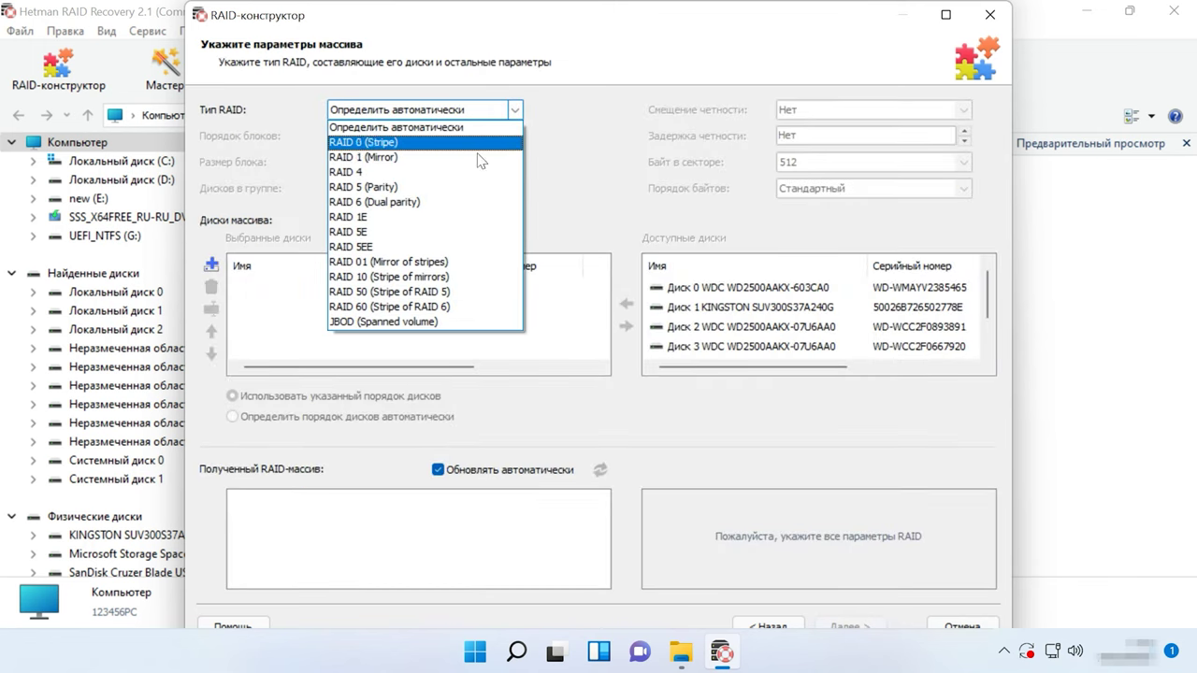
pyautogui.click(409, 188)
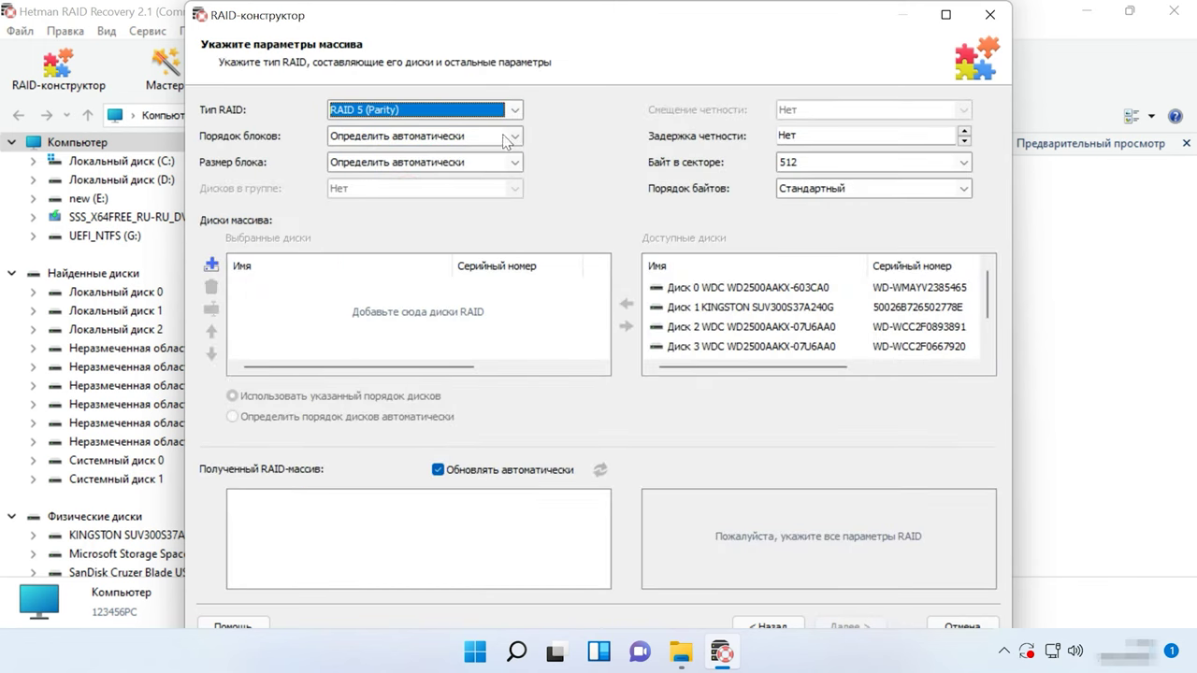
pyautogui.click(506, 139)
pyautogui.click(384, 188)
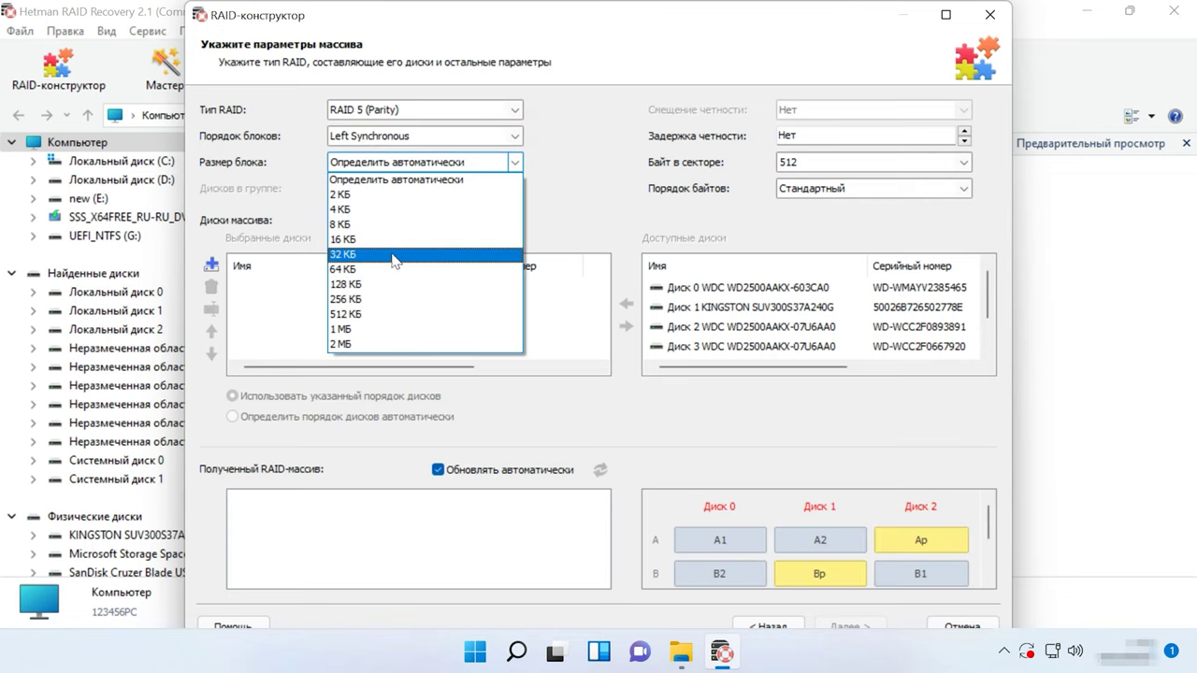
pyautogui.click(377, 301)
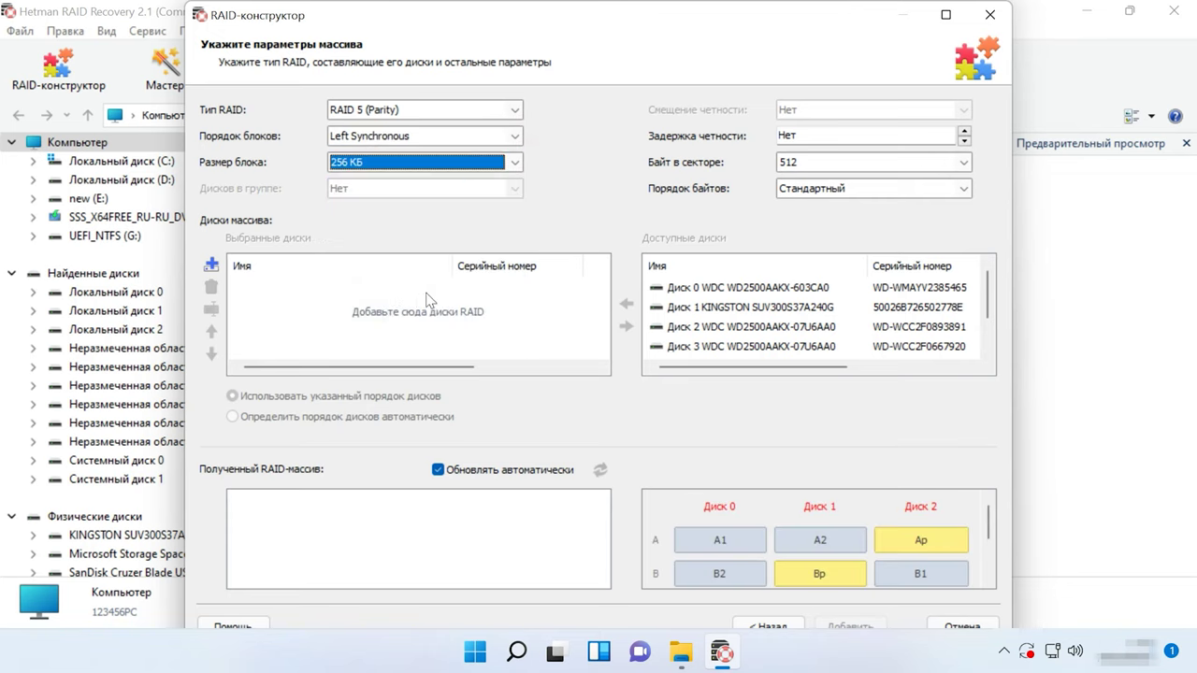
# Add the WDC WD2500AAKX drives Диск 0, Диск 3 and Диск 2 to the array's selected disks.
pyautogui.click(748, 287)
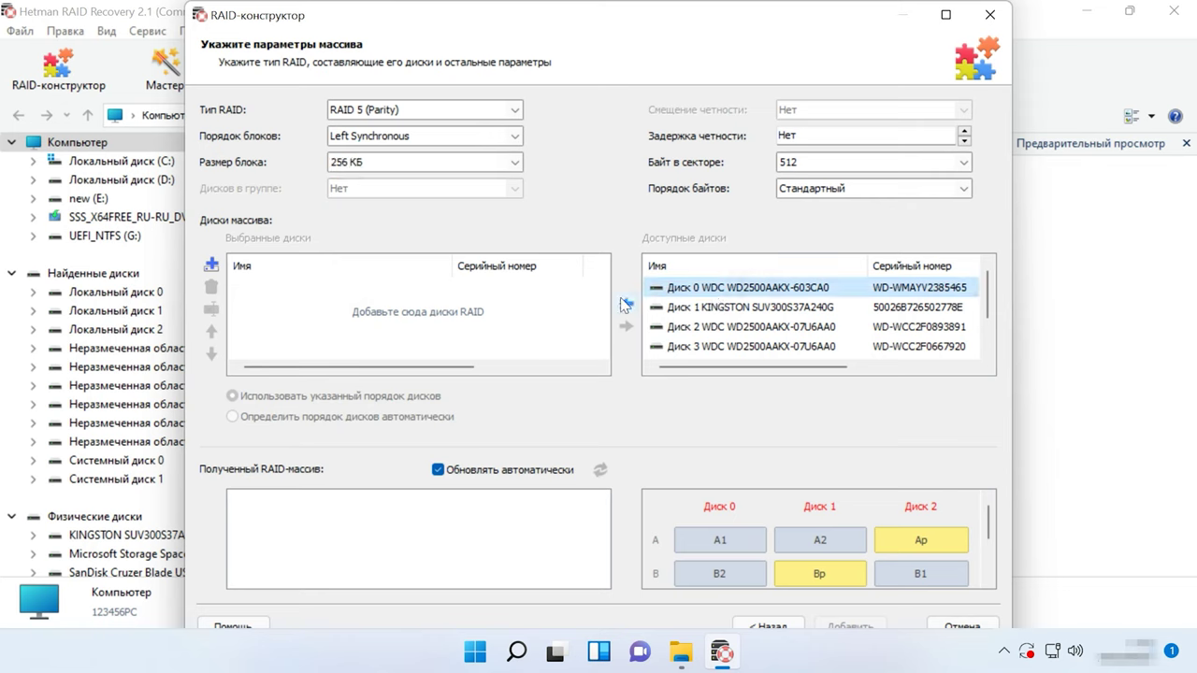
pyautogui.click(625, 304)
pyautogui.click(748, 326)
pyautogui.click(627, 304)
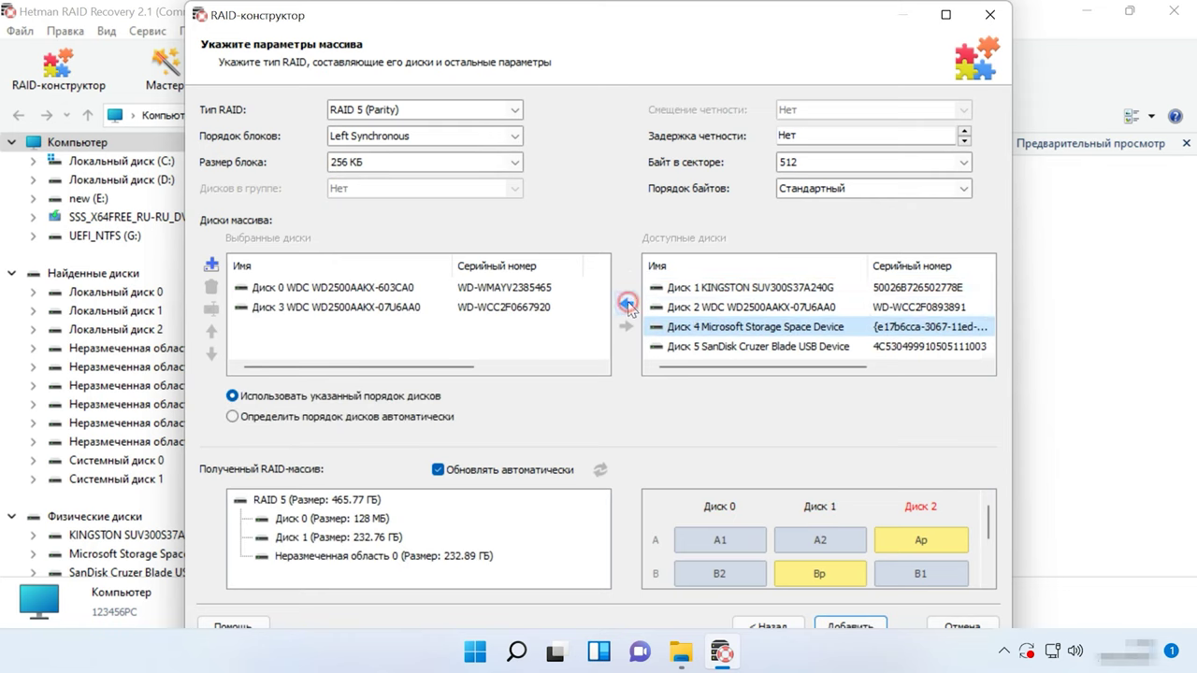
pyautogui.click(690, 308)
pyautogui.click(627, 306)
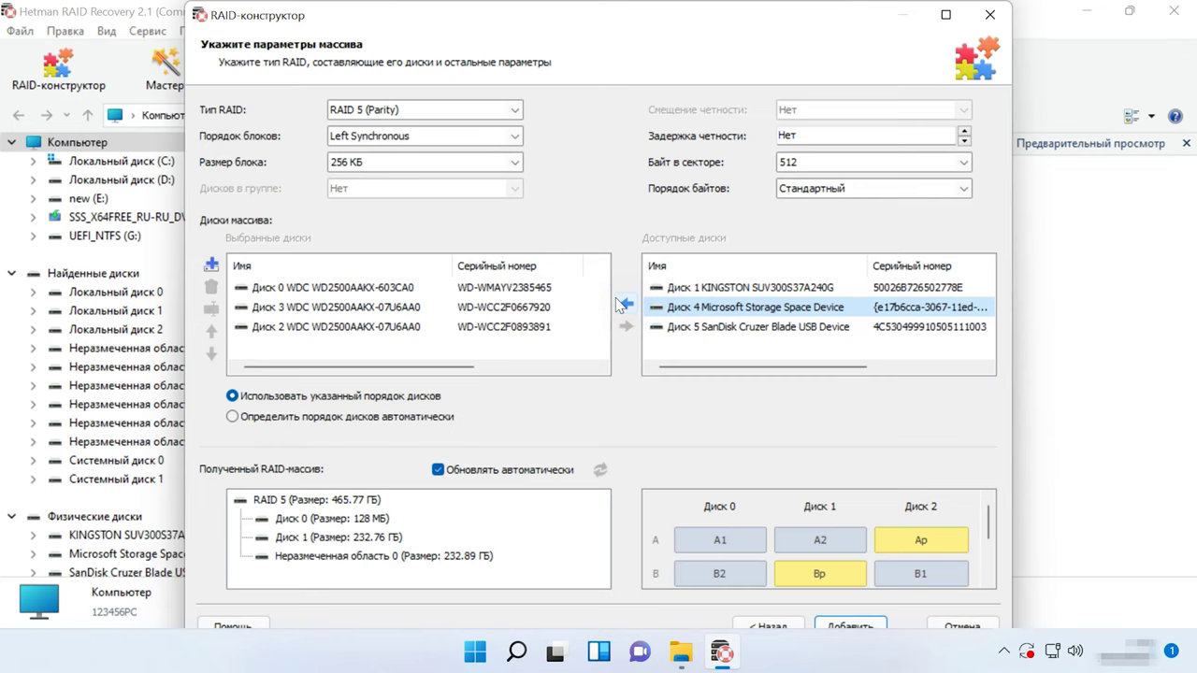
# Try moving Диск 3 up and down in the array's disk order and return it to second place.
pyautogui.click(254, 308)
pyautogui.click(211, 331)
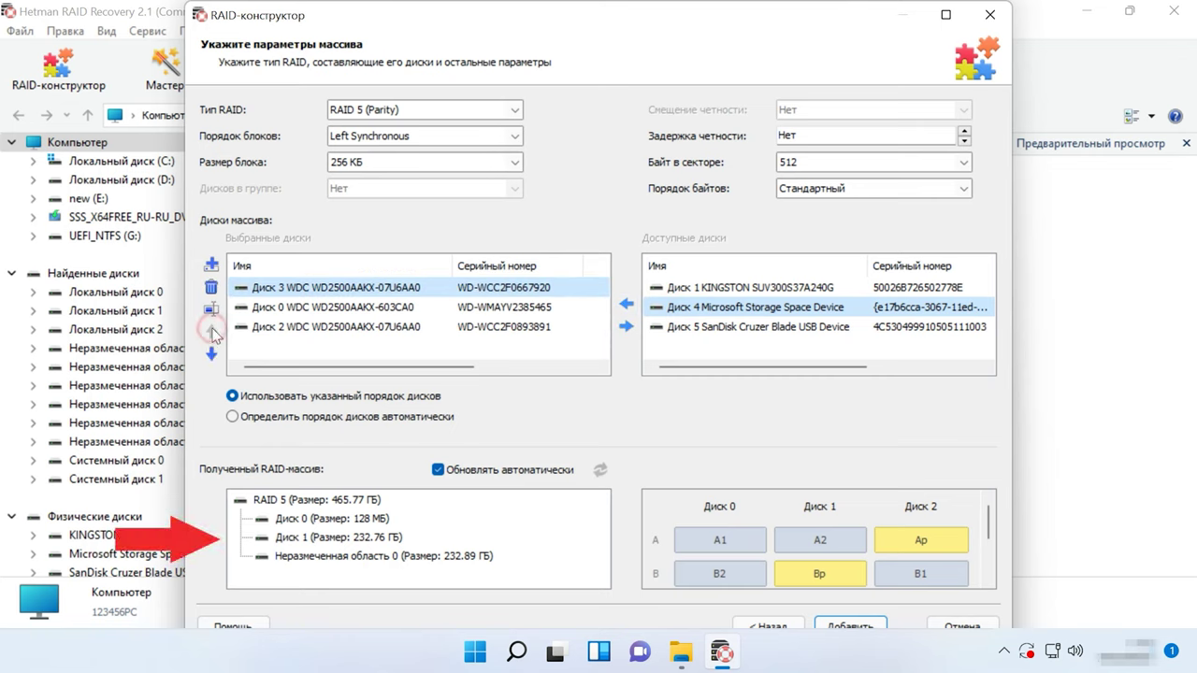
pyautogui.click(211, 353)
pyautogui.click(211, 353)
pyautogui.click(211, 331)
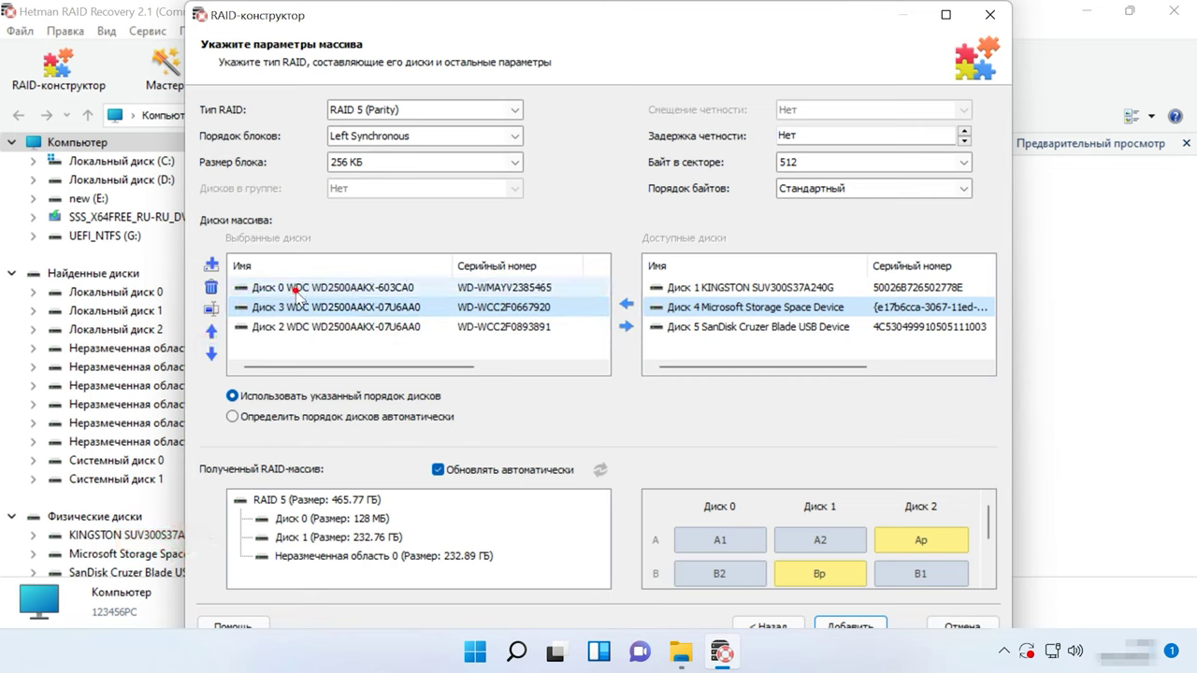
# Set the offset of Диск 0 in the array to 135266304 bytes.
pyautogui.click(298, 289)
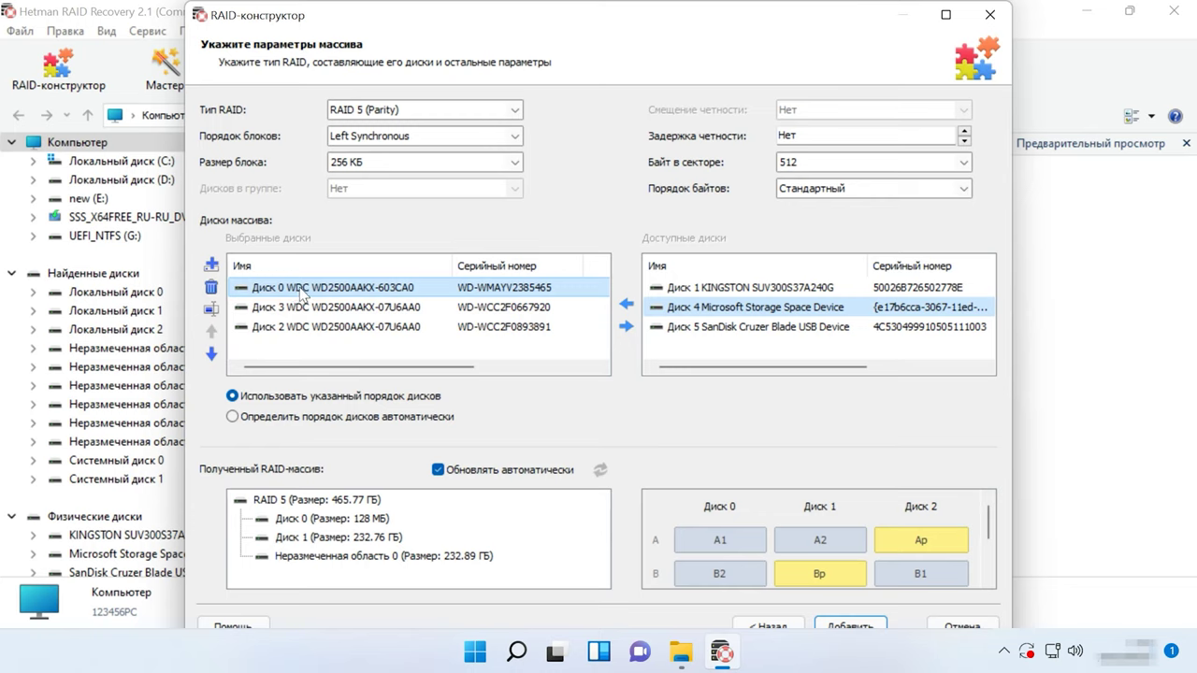
pyautogui.click(212, 309)
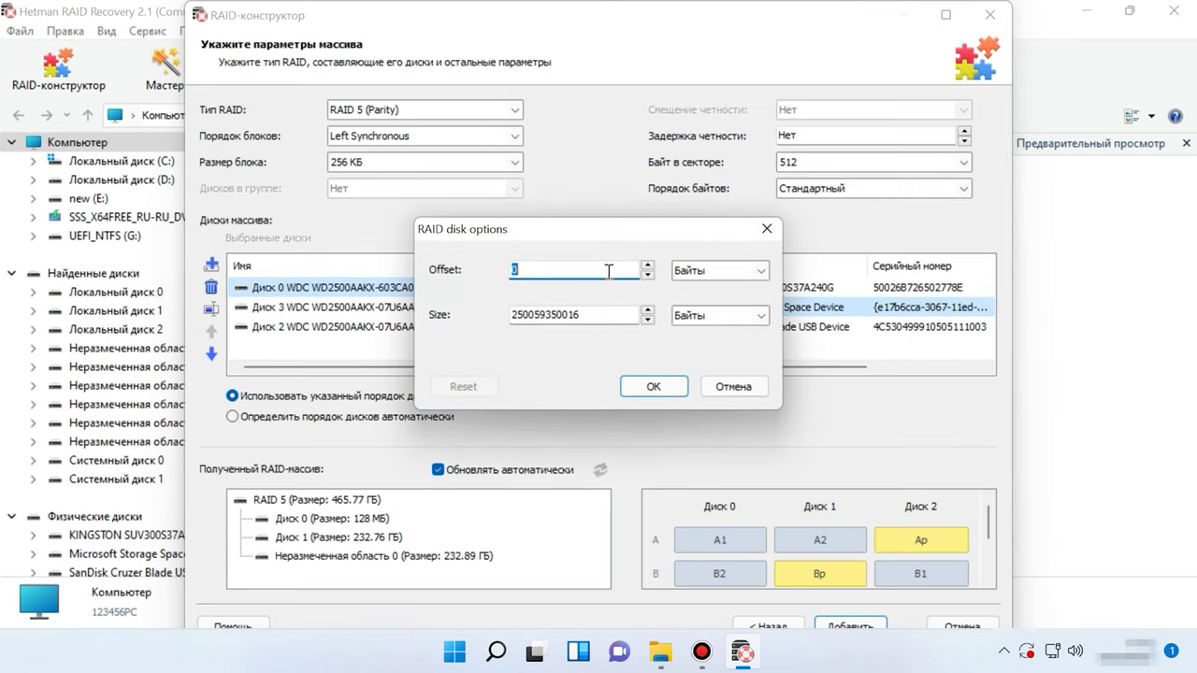
pyautogui.write('135266304')
pyautogui.moveTo(588, 269); pyautogui.dragTo(468, 273)
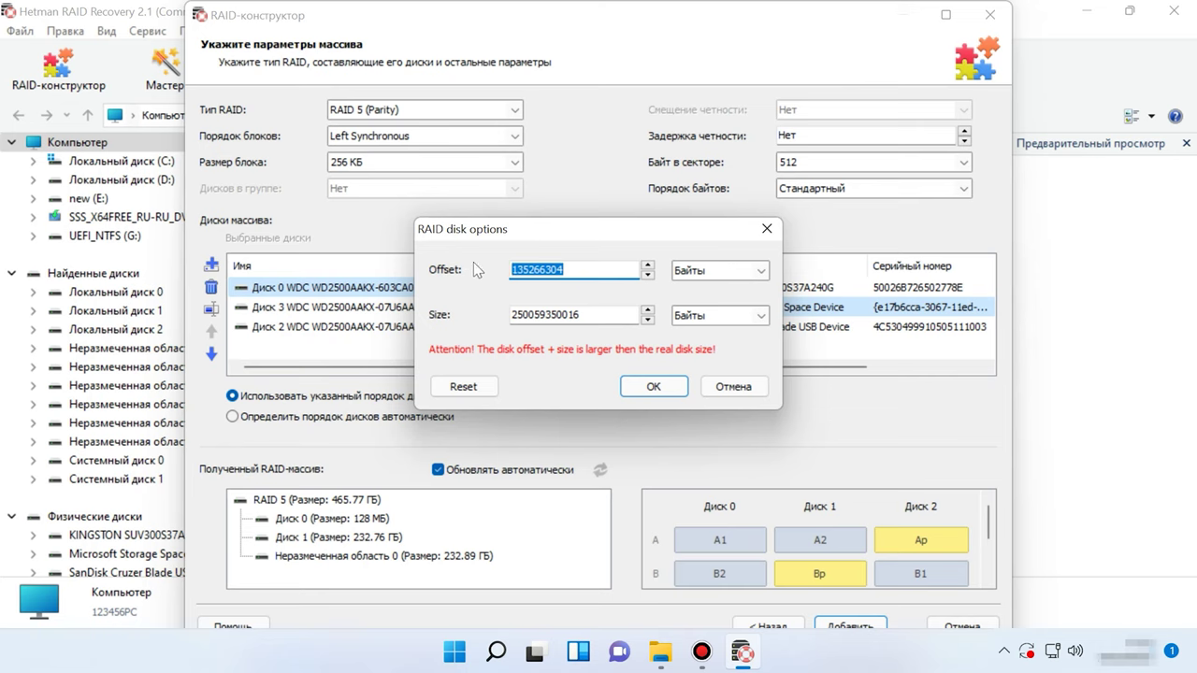
pyautogui.click(653, 386)
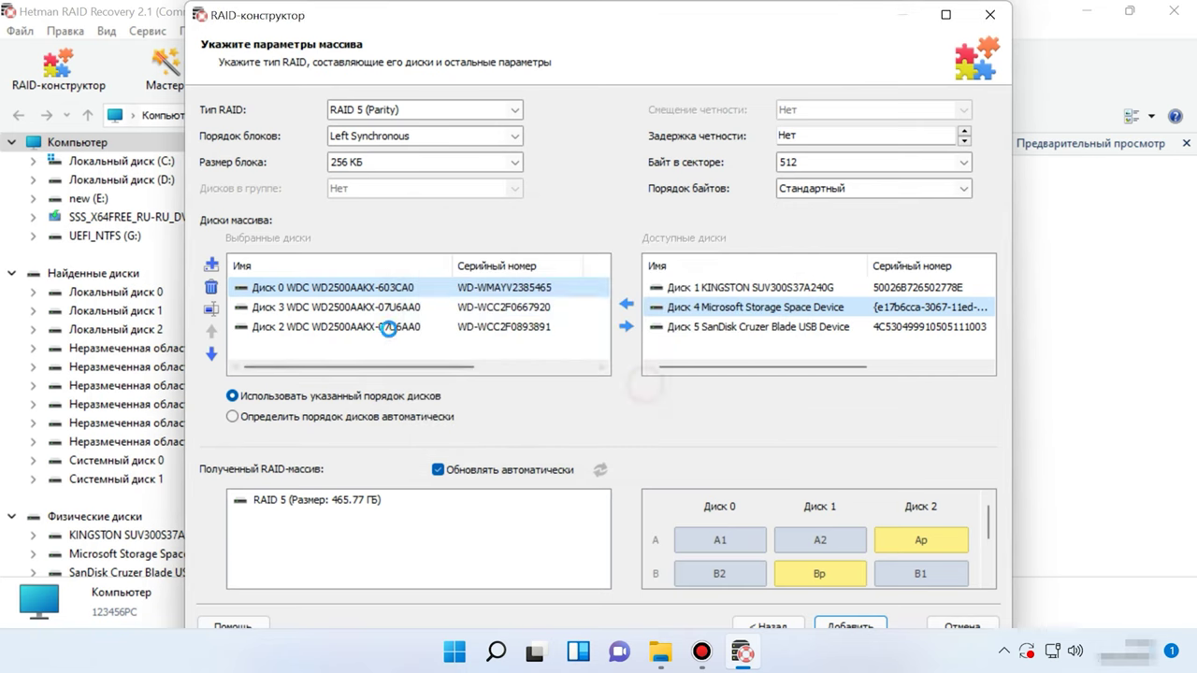
# Select Диск 3 and Диск 2 in turn among the array's disks, and add the configured RAID 5 array.
pyautogui.click(231, 310)
pyautogui.click(245, 327)
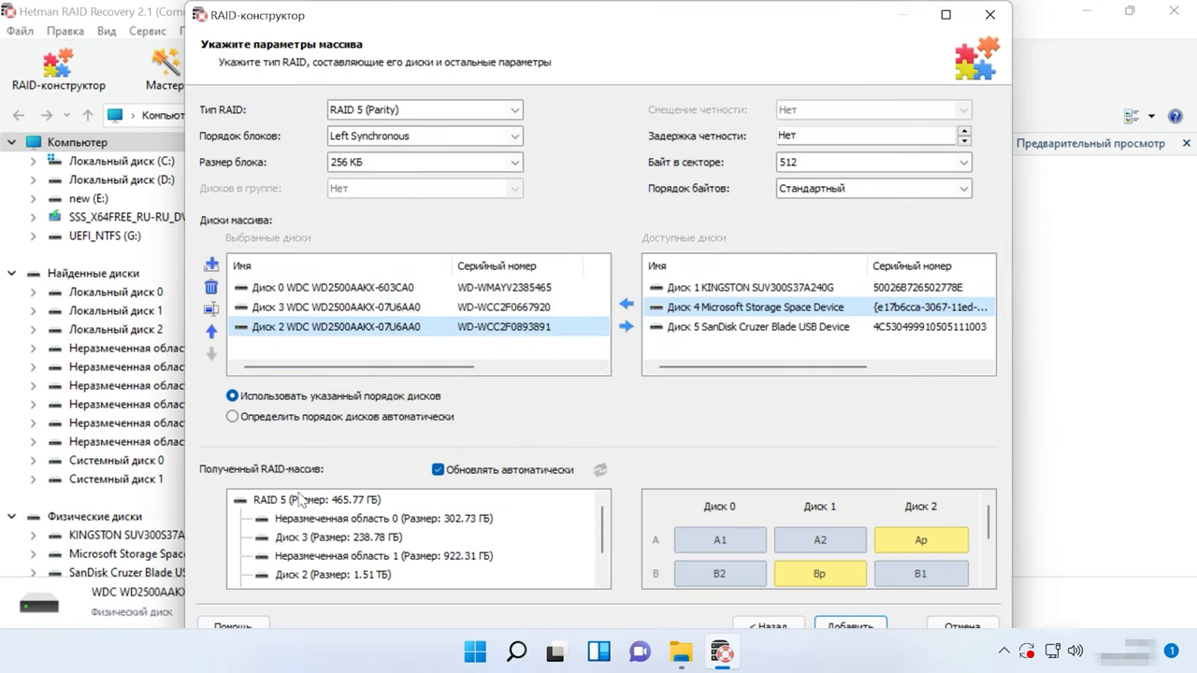
pyautogui.click(862, 627)
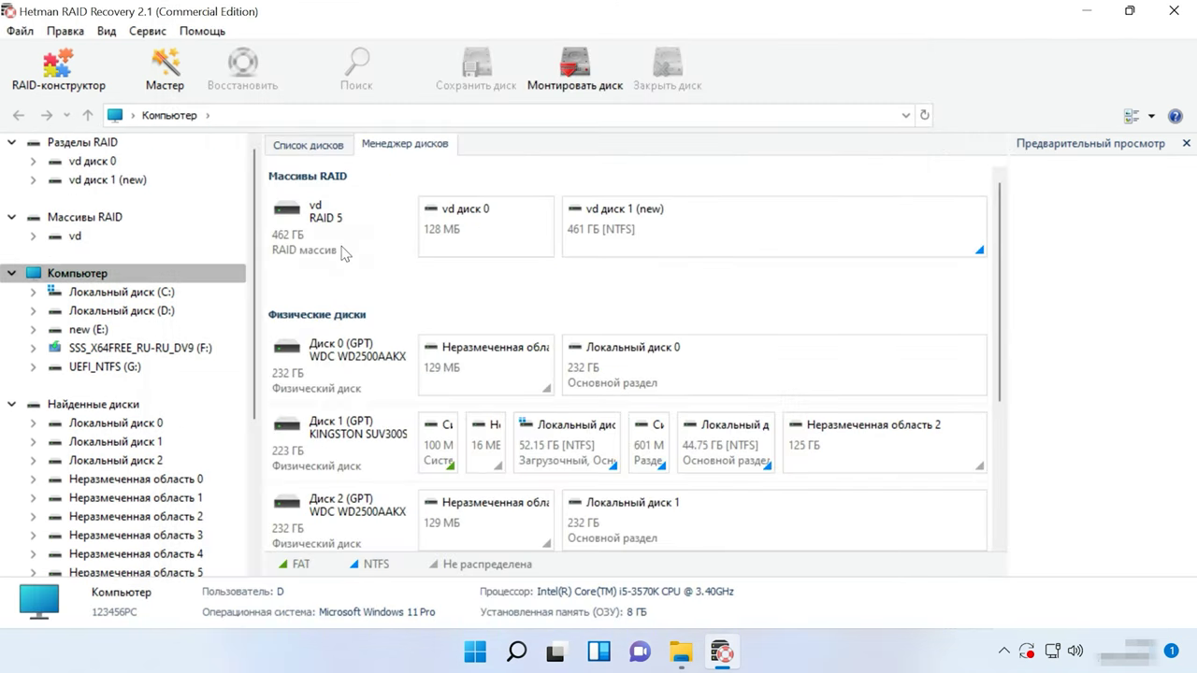
# View the RAID 5 array's details and run a quick scan of its partition vd диск 1 (new).
pyautogui.click(343, 253)
pyautogui.rightClick(672, 251)
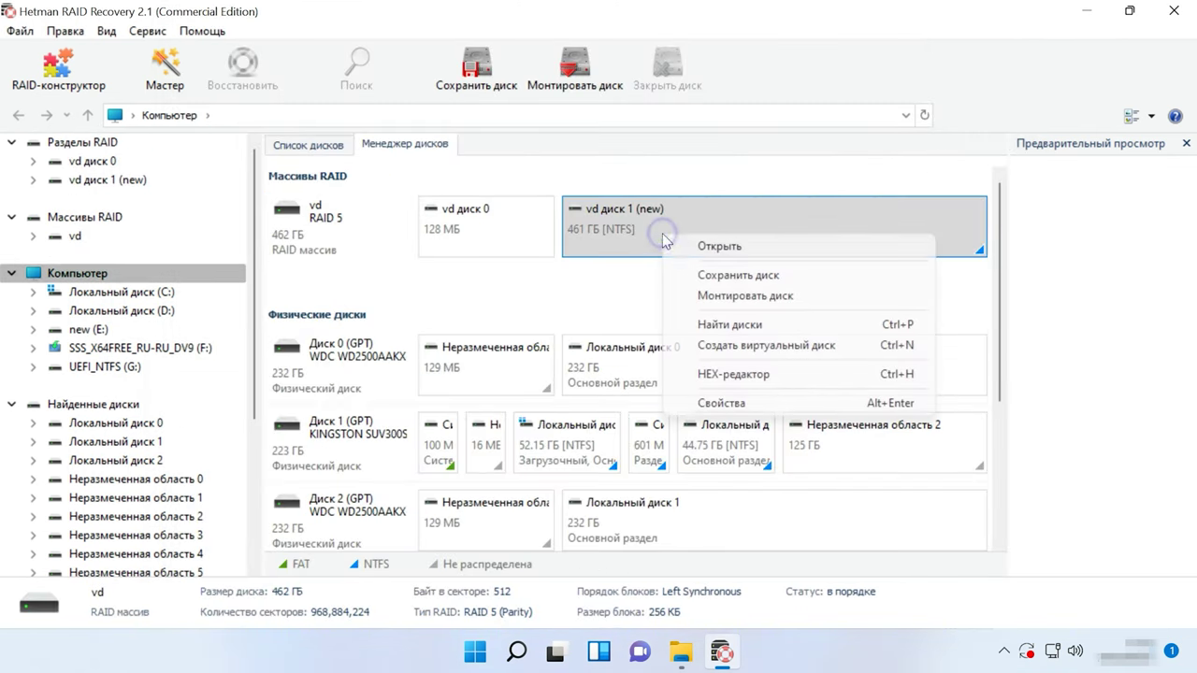
pyautogui.click(736, 250)
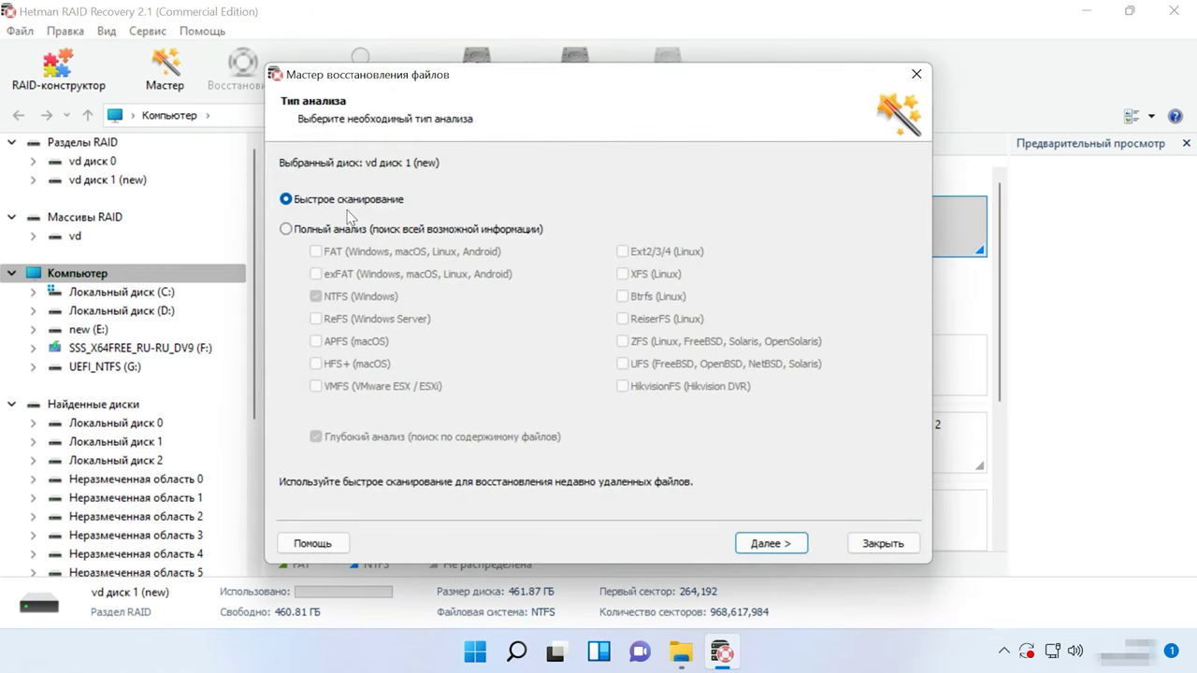
pyautogui.click(753, 543)
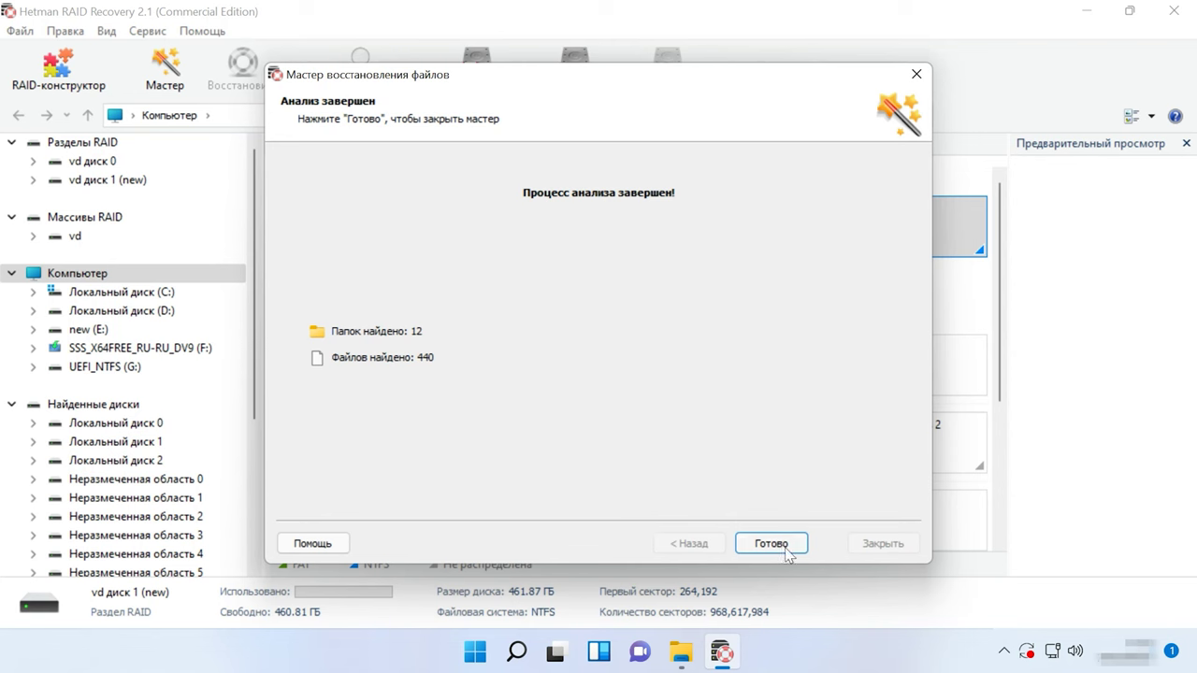
pyautogui.click(783, 544)
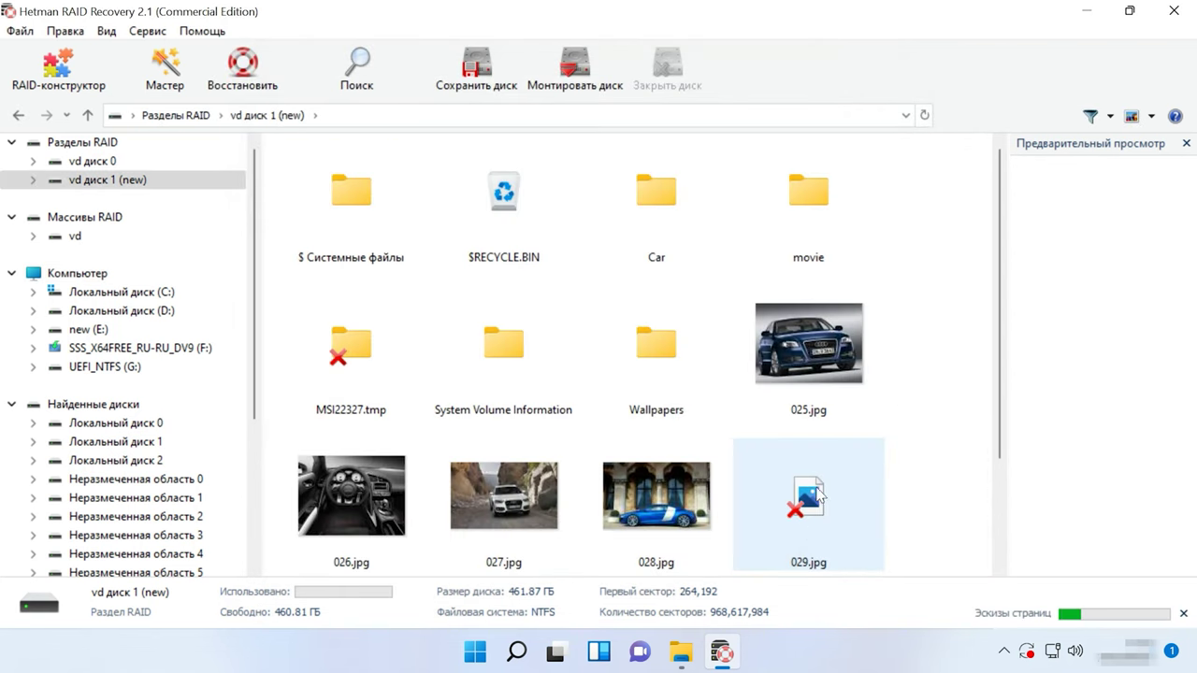
# Preview 025.jpg and recover it to the hard disk in C:\1\.
pyautogui.click(815, 372)
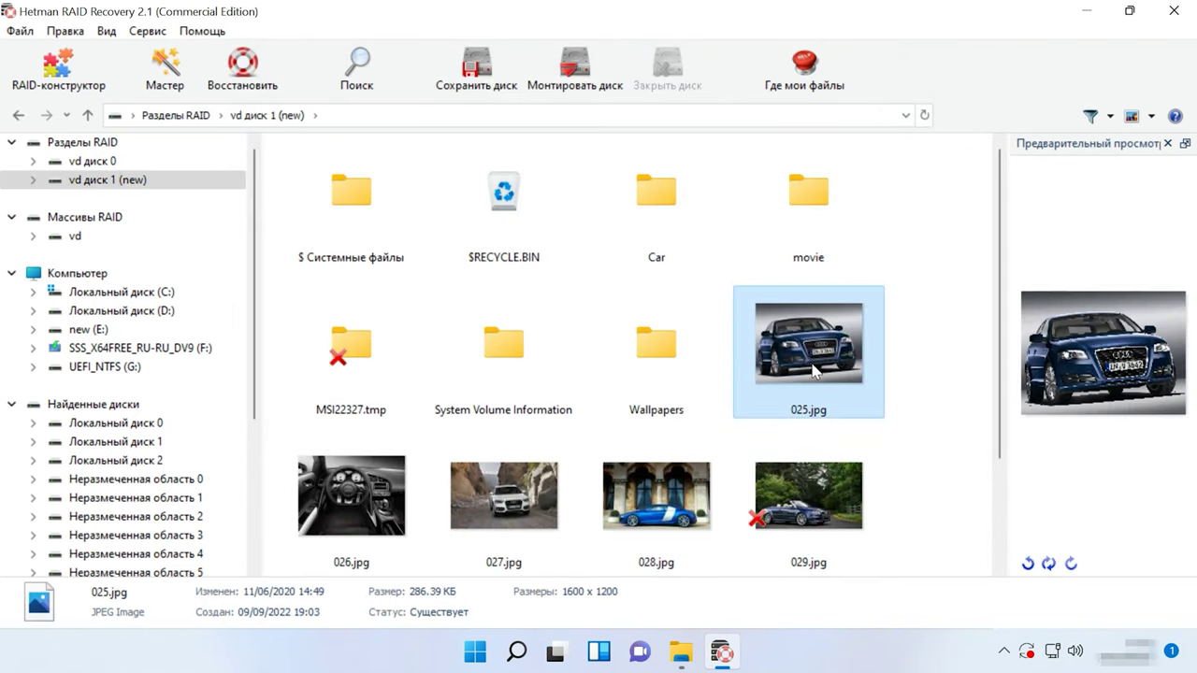
pyautogui.click(254, 94)
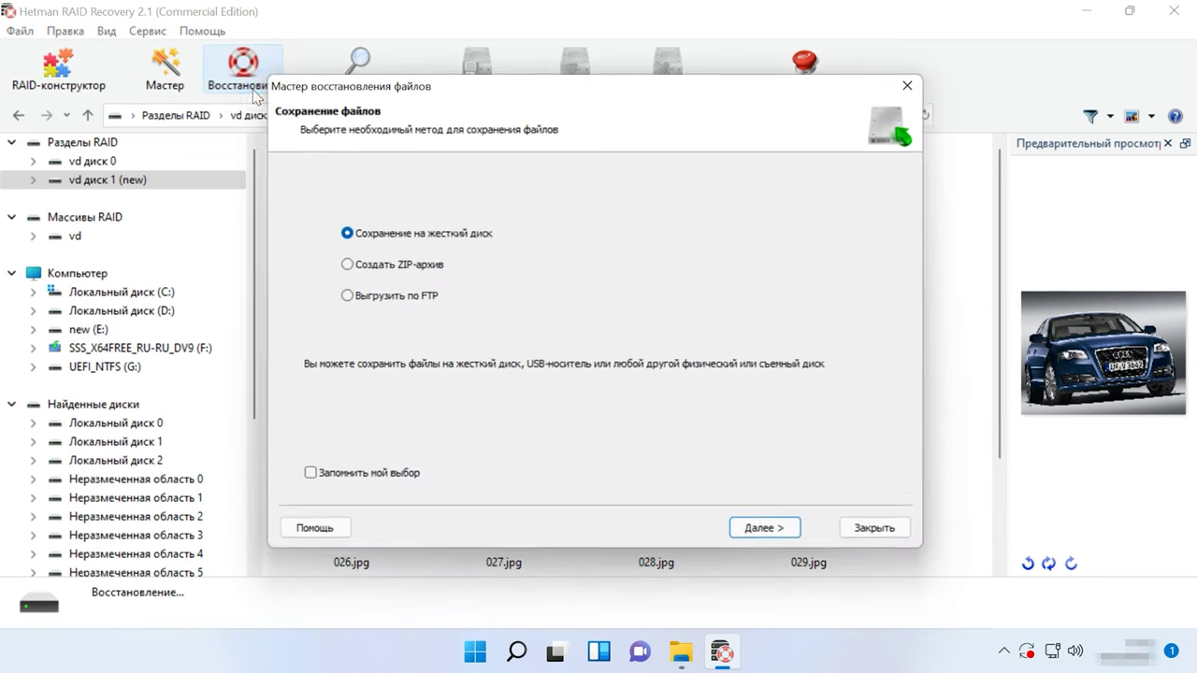
pyautogui.click(752, 534)
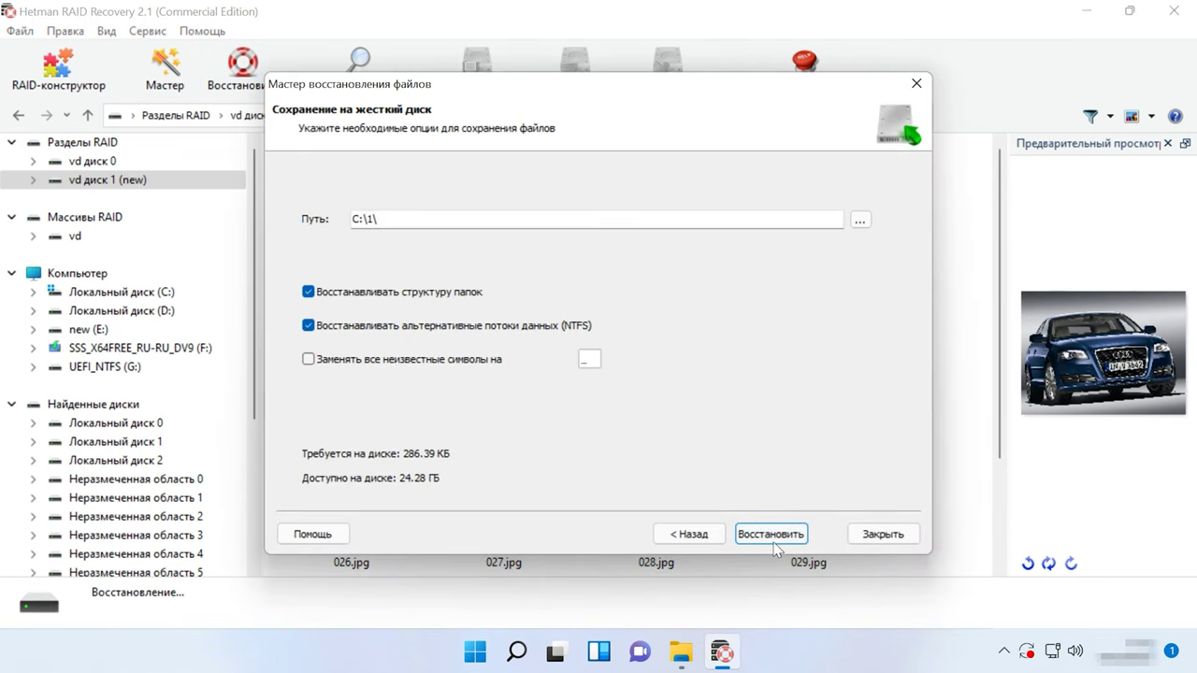
pyautogui.click(772, 535)
pyautogui.click(771, 535)
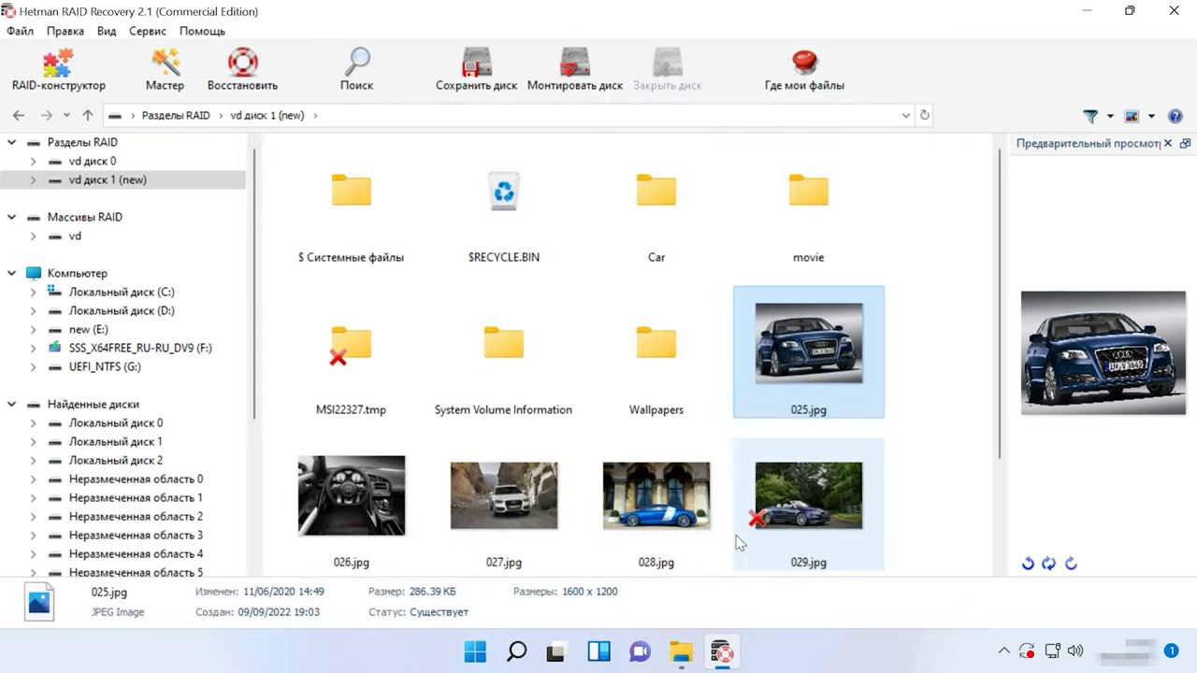